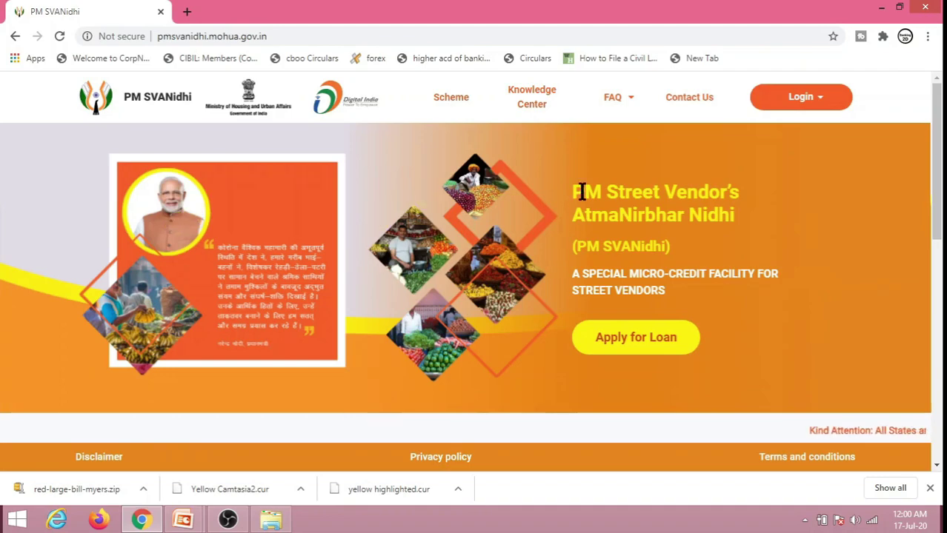
Step: Choose Applicant login, enter the registered mobile number, pass the robot check and request an OTP
click(820, 100)
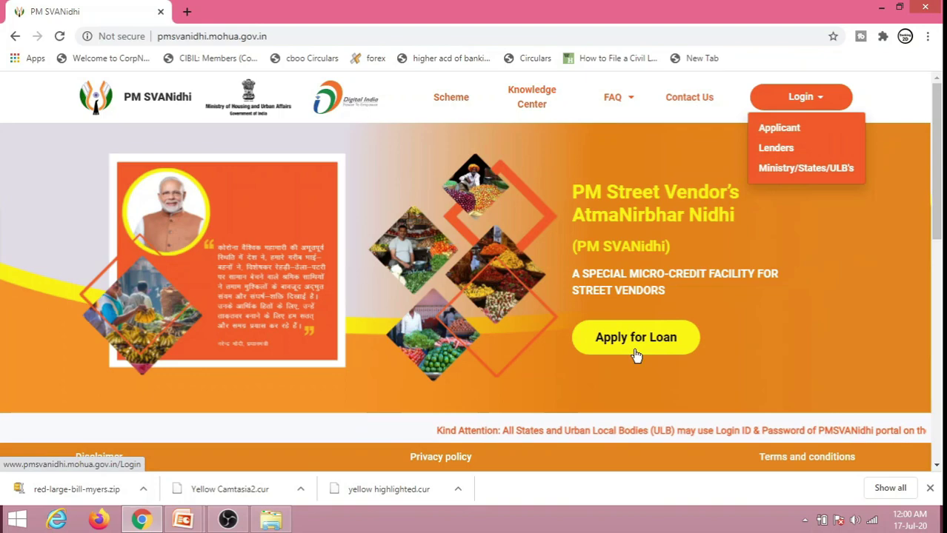
click(673, 348)
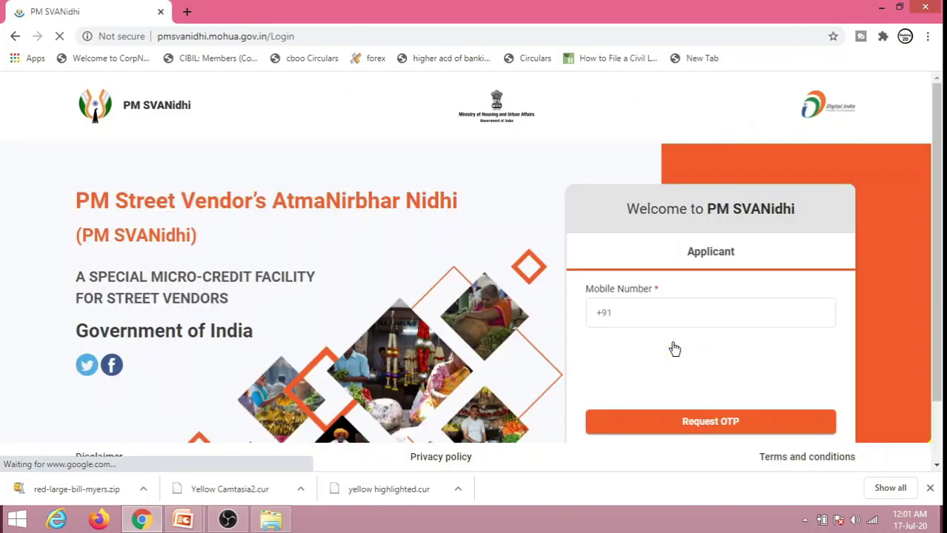
click(706, 310)
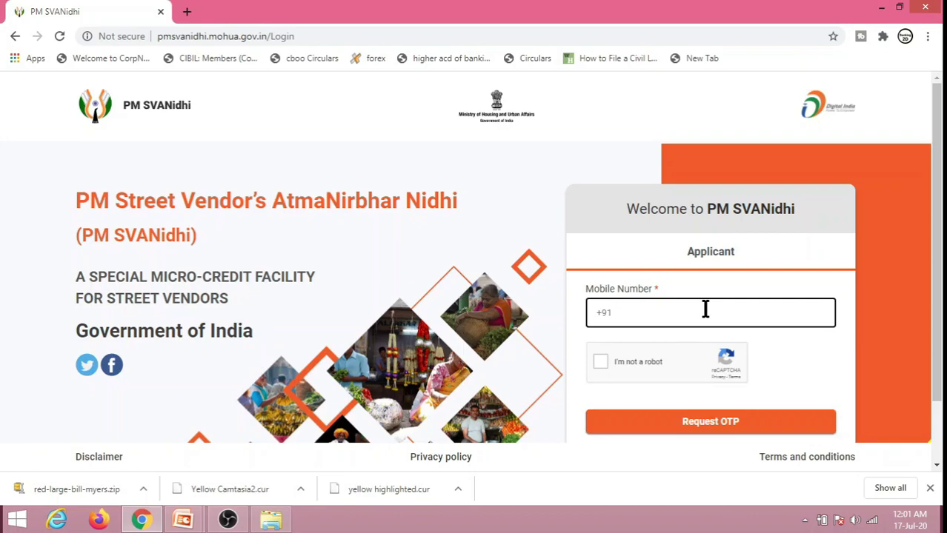
text(9)
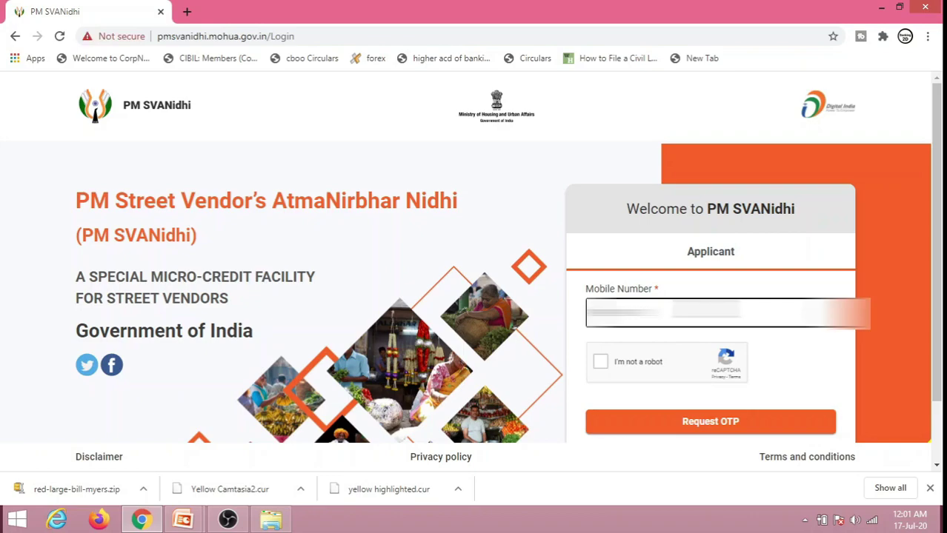
text(99)
click(602, 366)
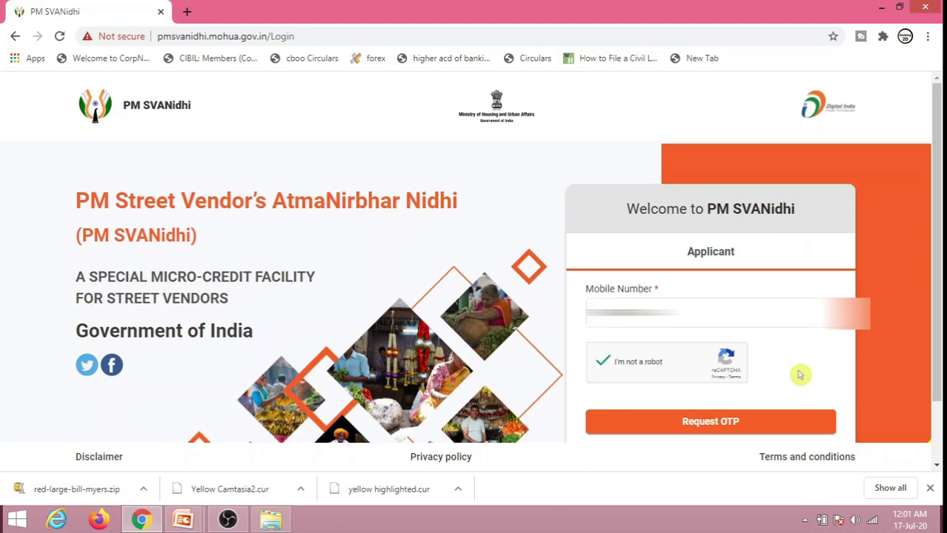
click(737, 420)
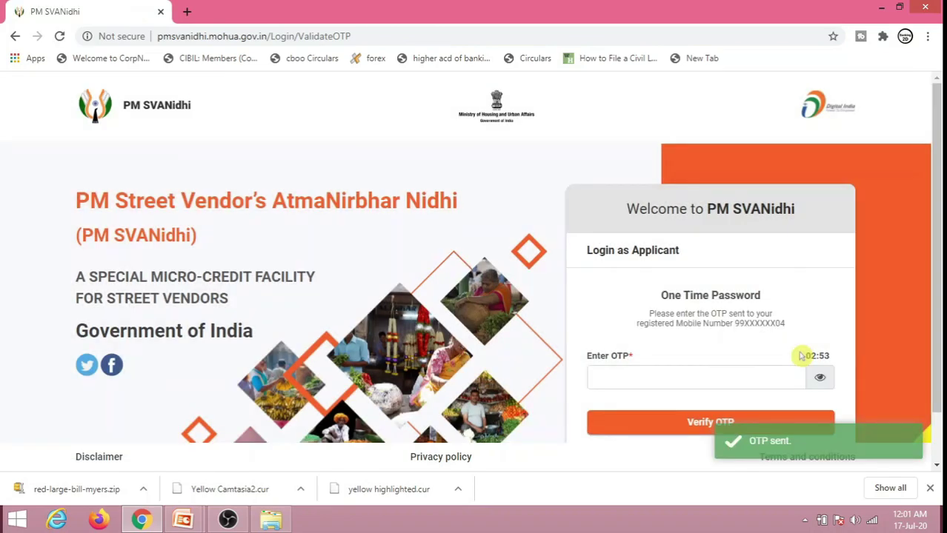
Step: Enter the received one-time password, check it with the eye toggle, and verify it
click(689, 370)
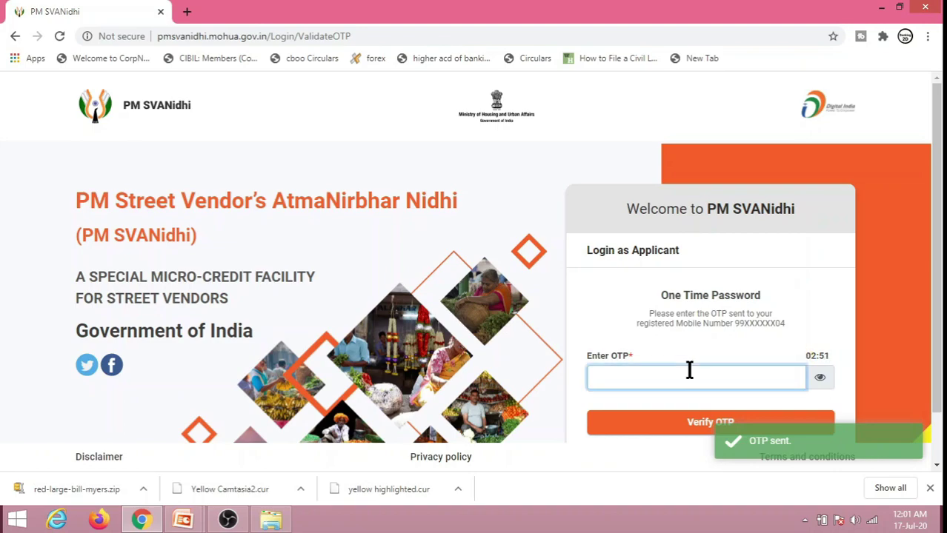
text(123456)
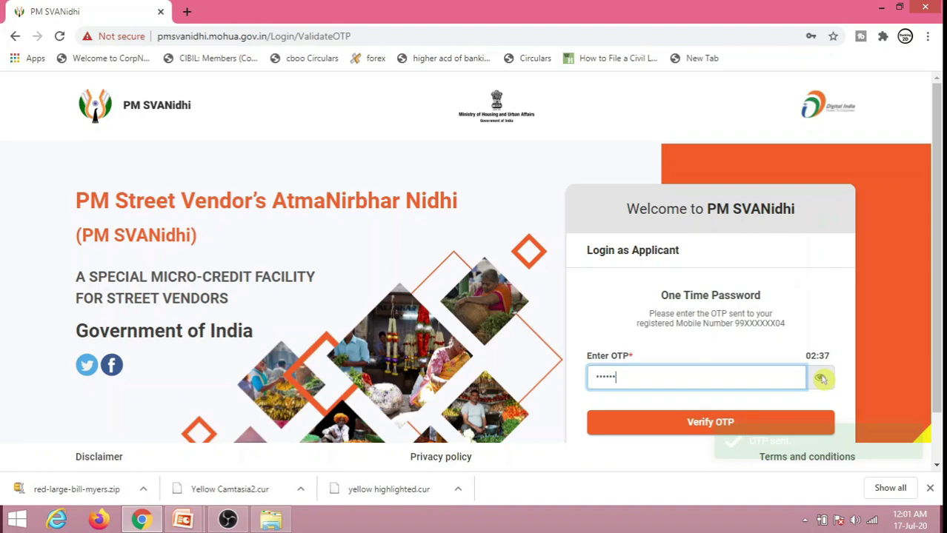
click(820, 378)
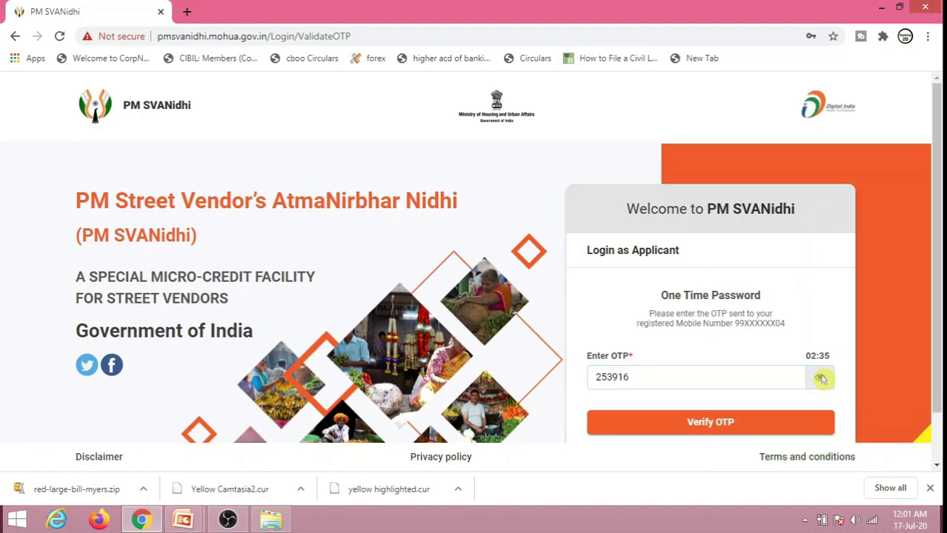
click(821, 378)
click(706, 434)
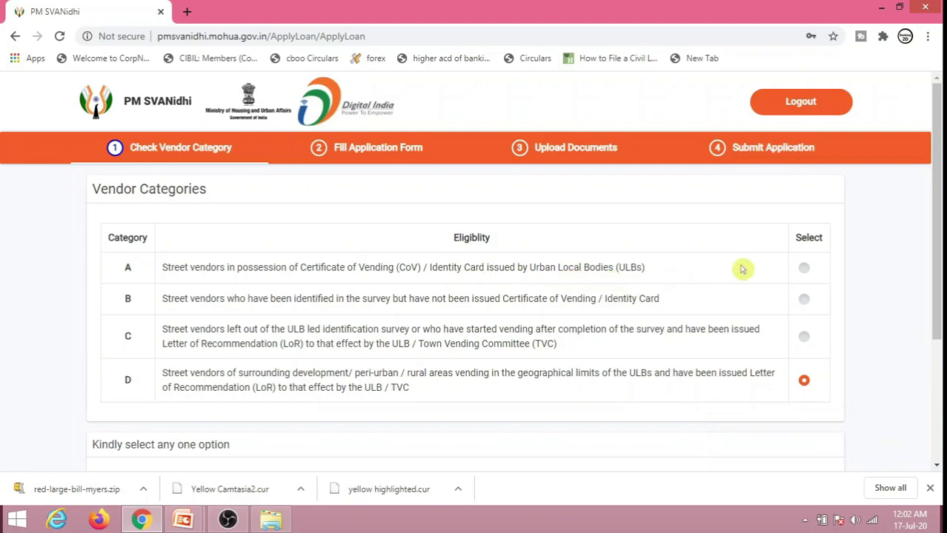
Step: Select vendor category A, then change it to category B to reveal the SRN field
click(805, 273)
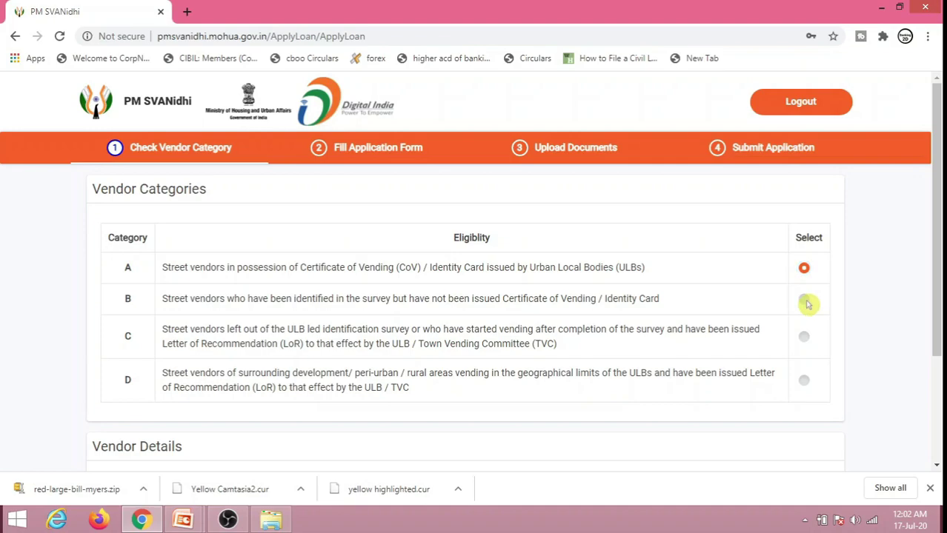
click(807, 302)
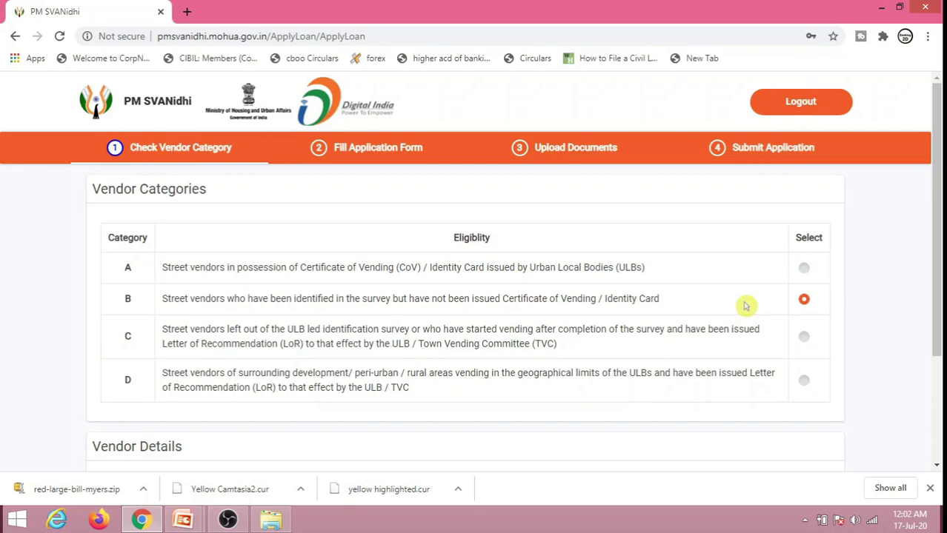
scroll(745, 306, down, 1)
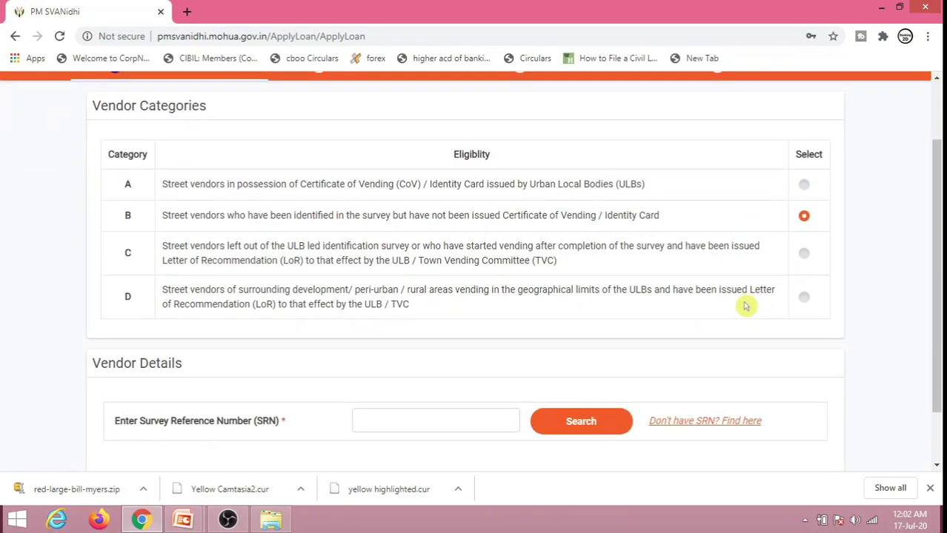
Step: Switch the vendor category to C and state no Letter of Recommendation was issued
click(407, 421)
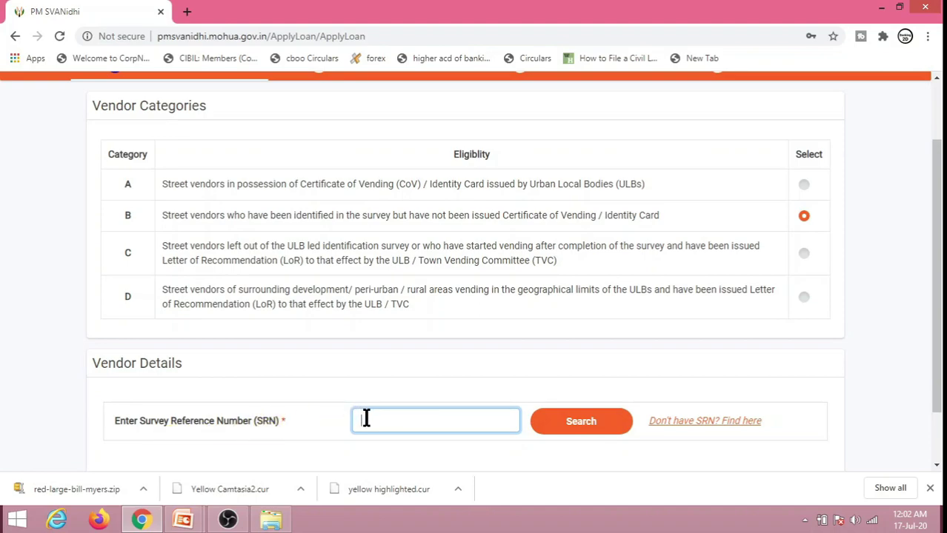
click(805, 259)
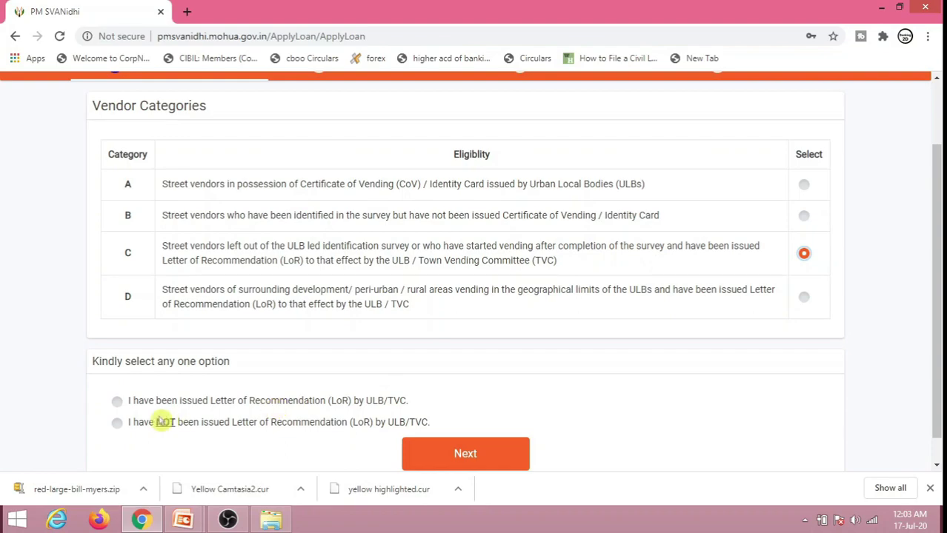
click(117, 403)
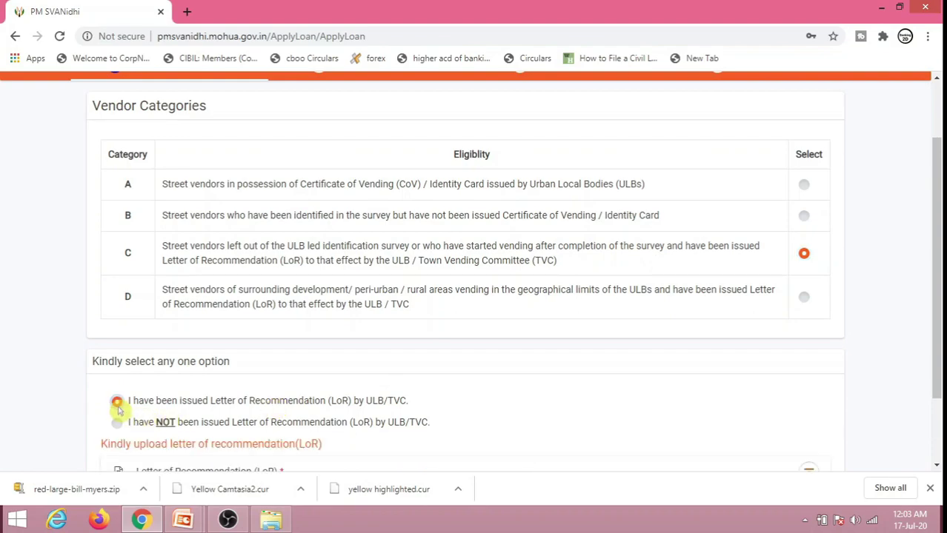
scroll(212, 359, down, 2)
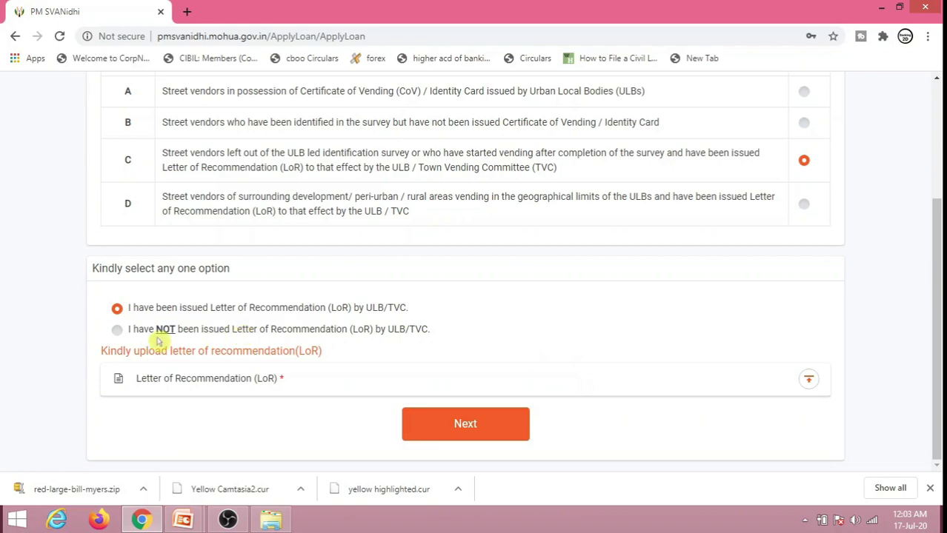
click(117, 331)
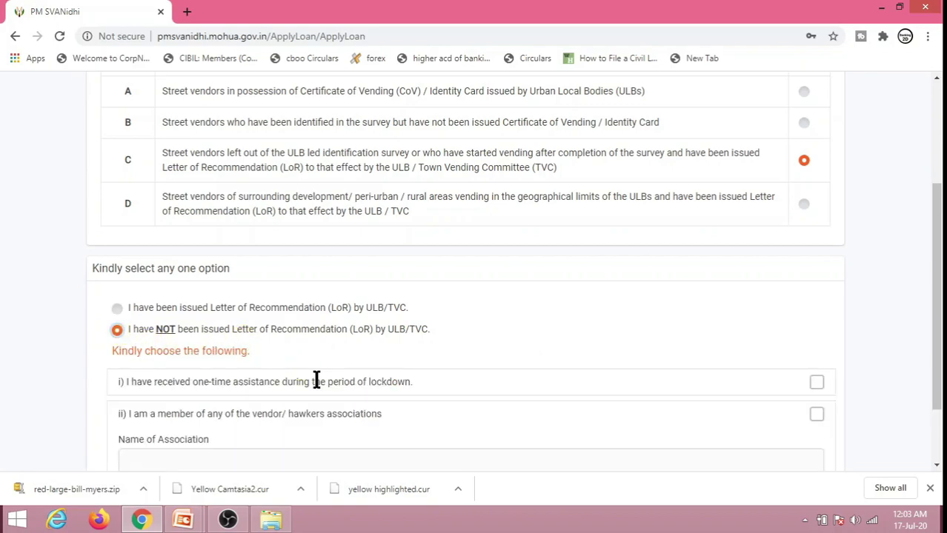
scroll(335, 358, down, 2)
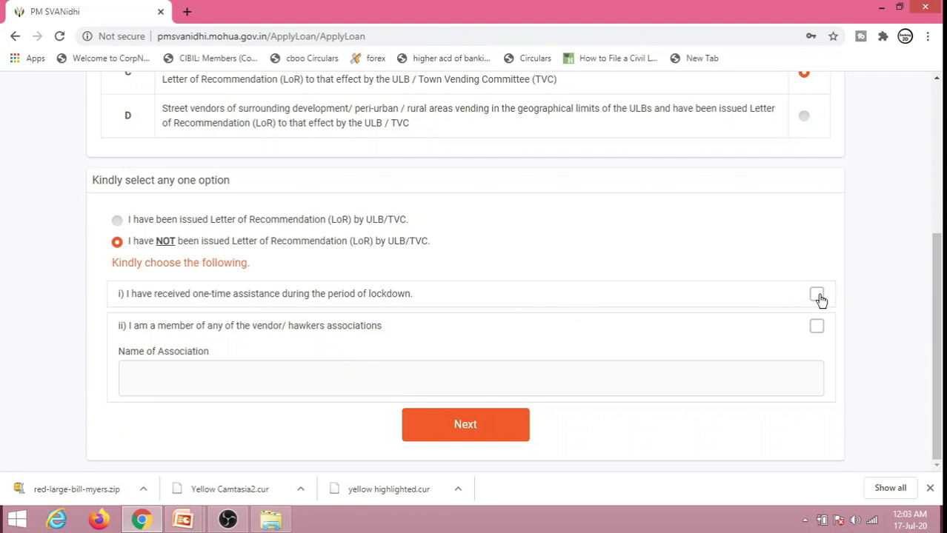
Step: Declare membership of the SEWA association without claiming lockdown assistance, then select category D
click(817, 297)
click(818, 297)
click(817, 328)
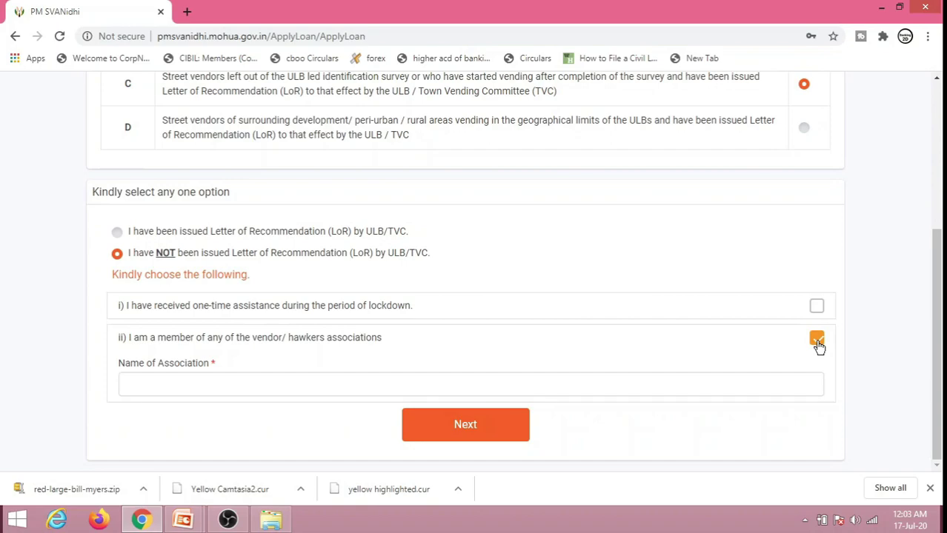
click(569, 385)
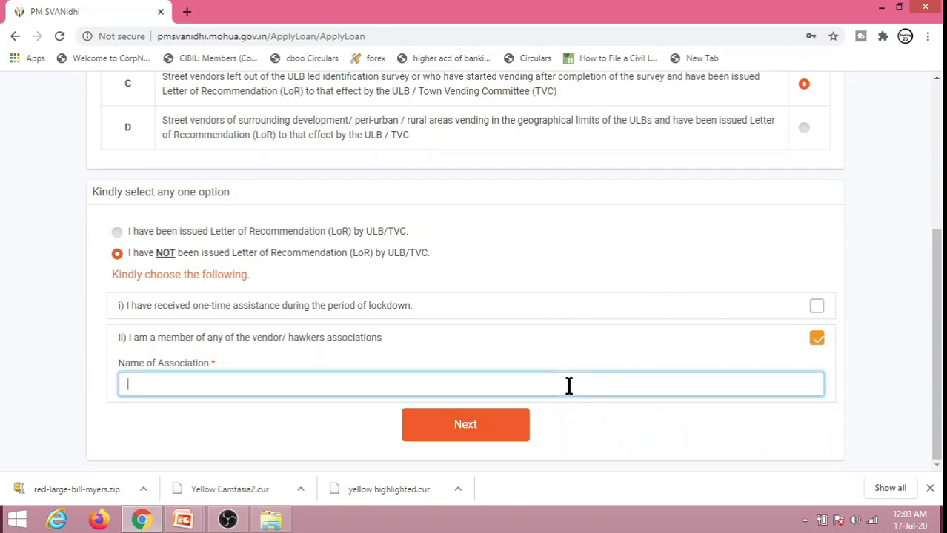
text(SEWA)
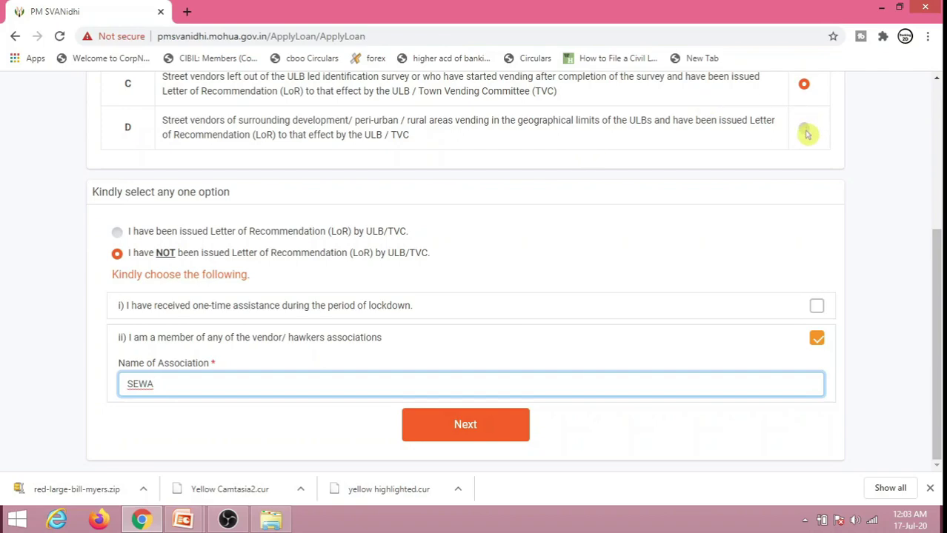
click(806, 131)
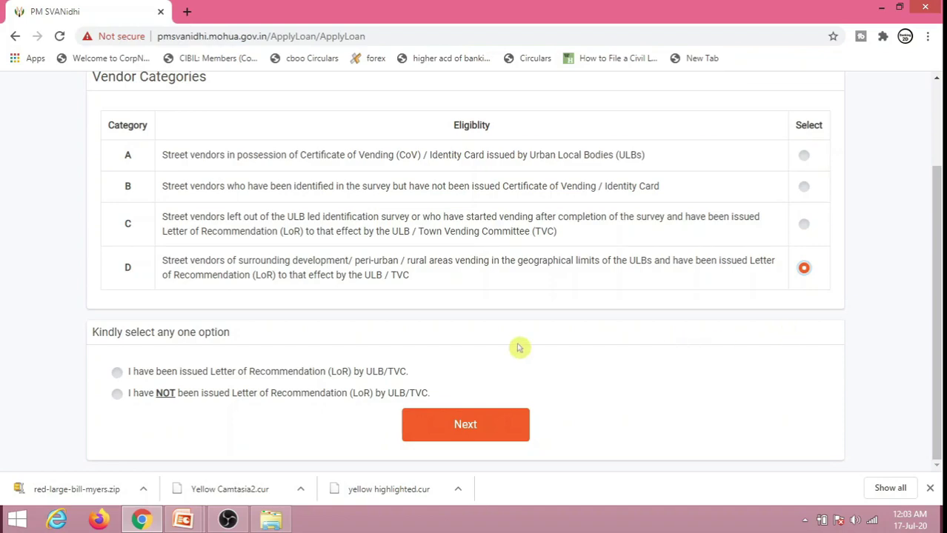
Step: Mark the Letter of Recommendation as issued, upload the LETTER OF RECOMMENDATION image, and continue
click(117, 371)
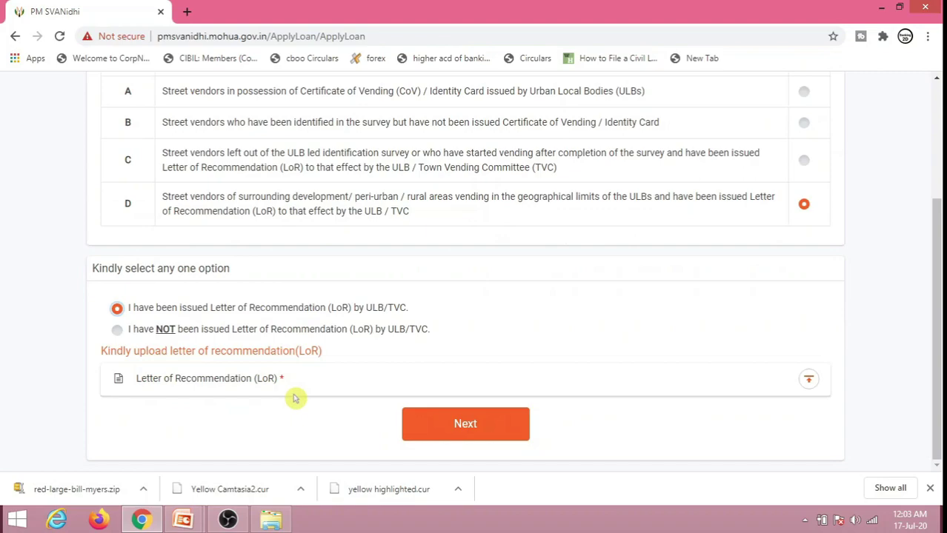
click(118, 330)
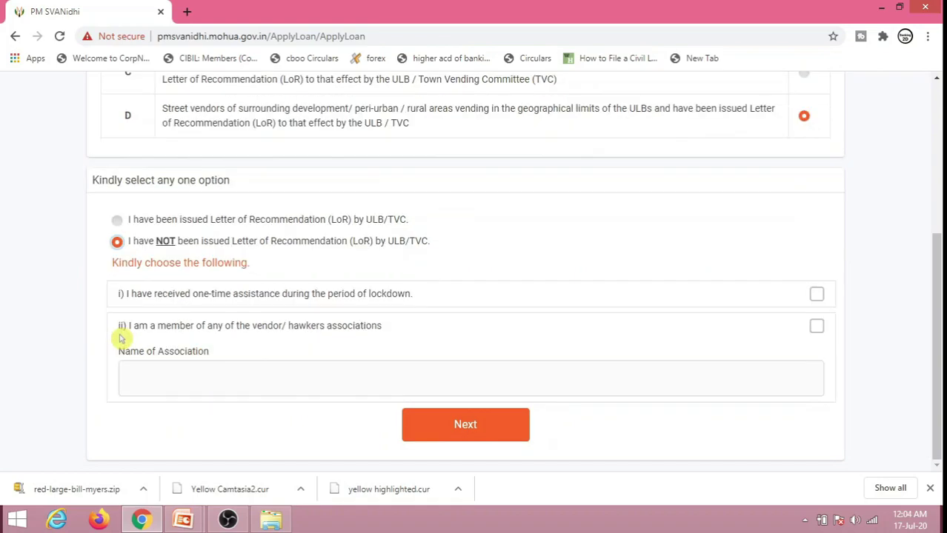
click(117, 221)
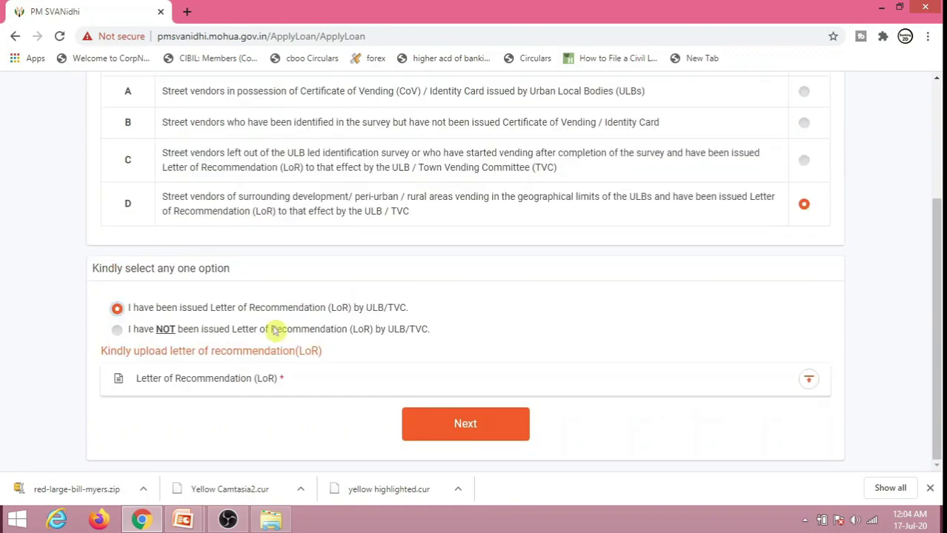
click(810, 384)
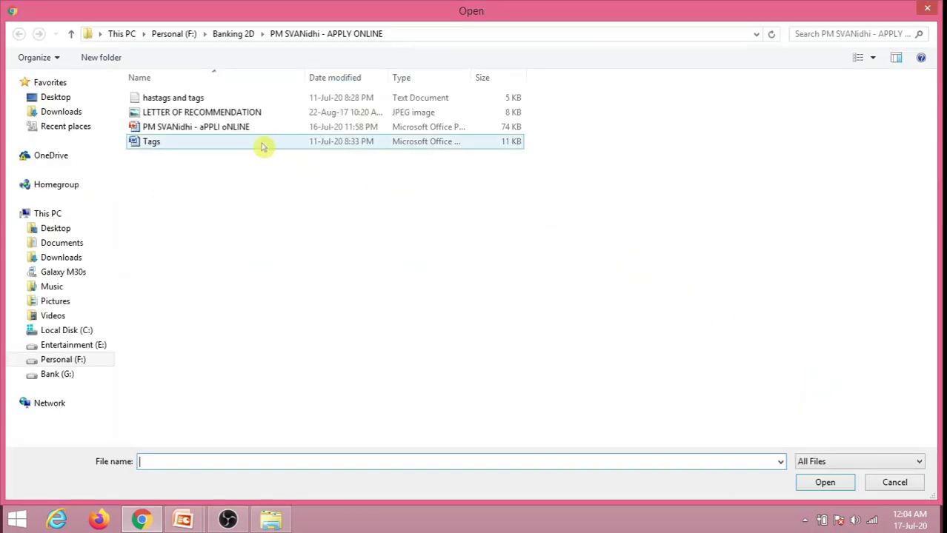
click(255, 114)
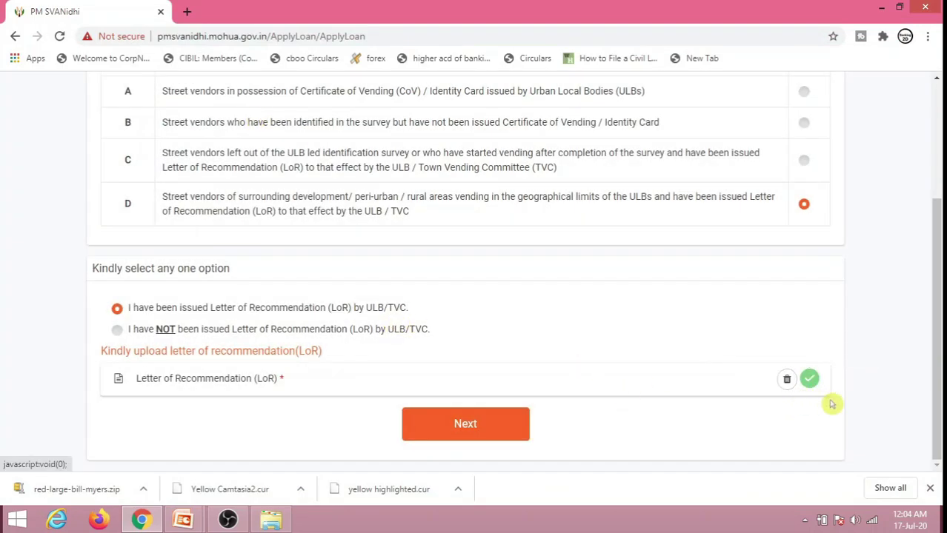
click(511, 438)
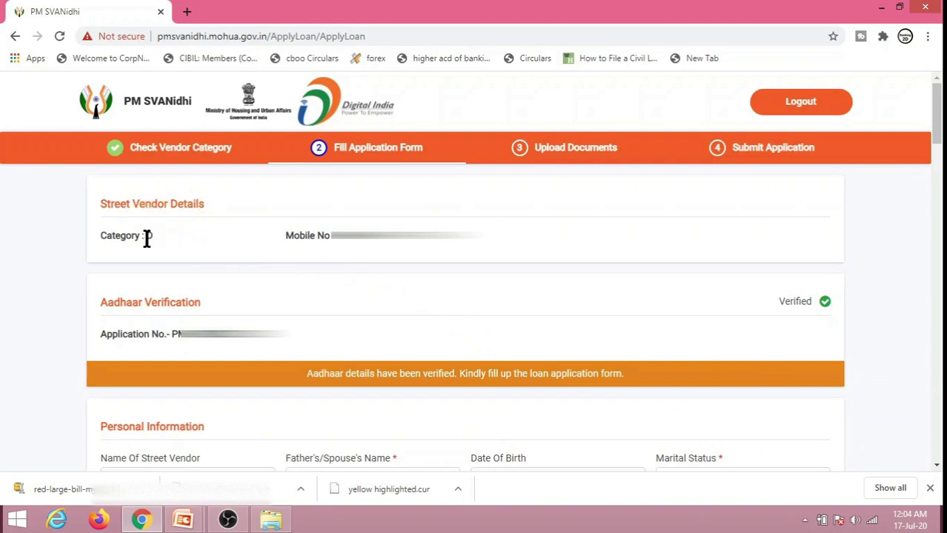
Step: Enter the father's or spouse's name in the application form
click(236, 253)
scroll(274, 411, down, 4)
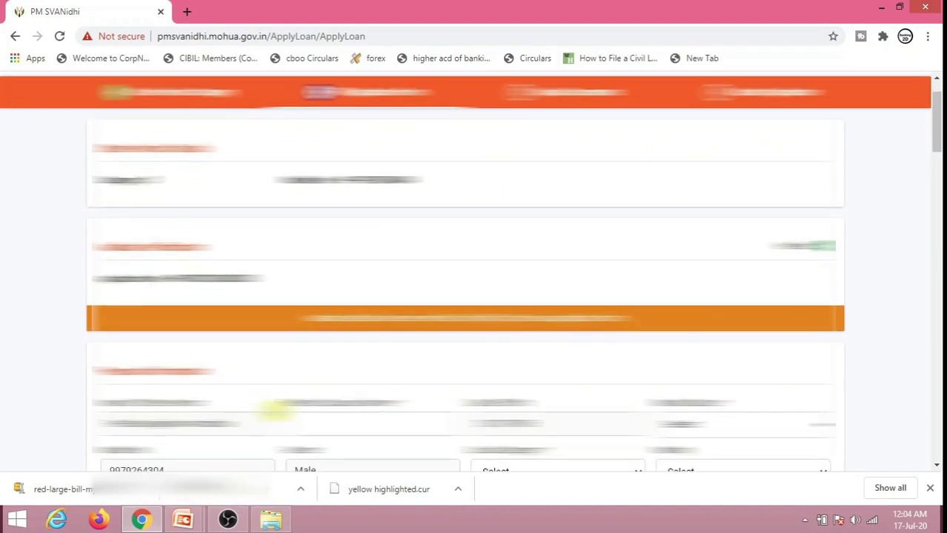
scroll(275, 411, down, 1)
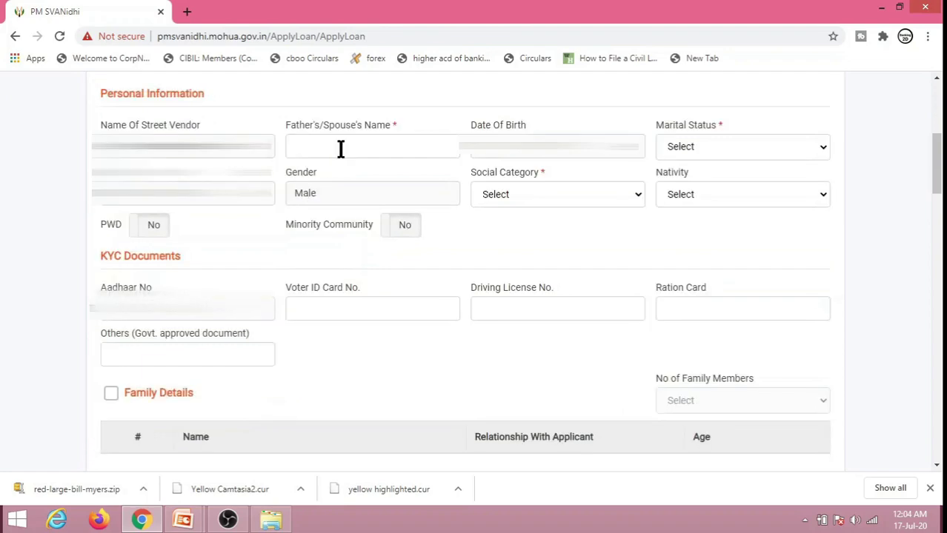
click(342, 145)
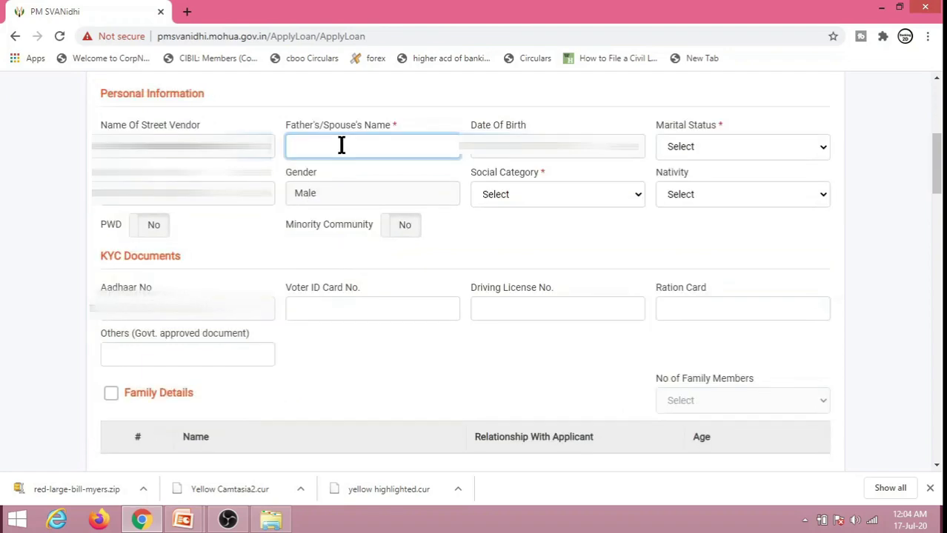
text(RAMANBHAI)
Step: Set marital status to Married, social category to General and nativity to Urban
click(733, 151)
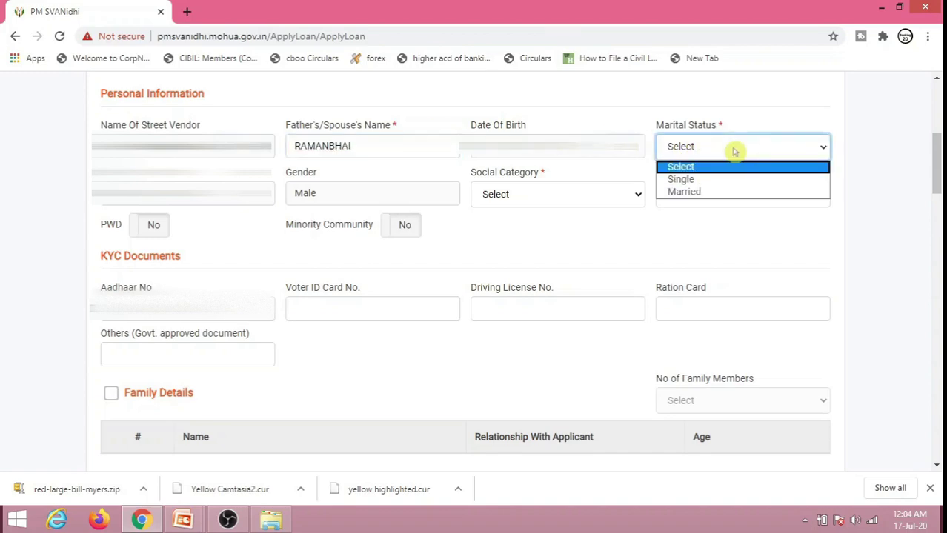
click(727, 191)
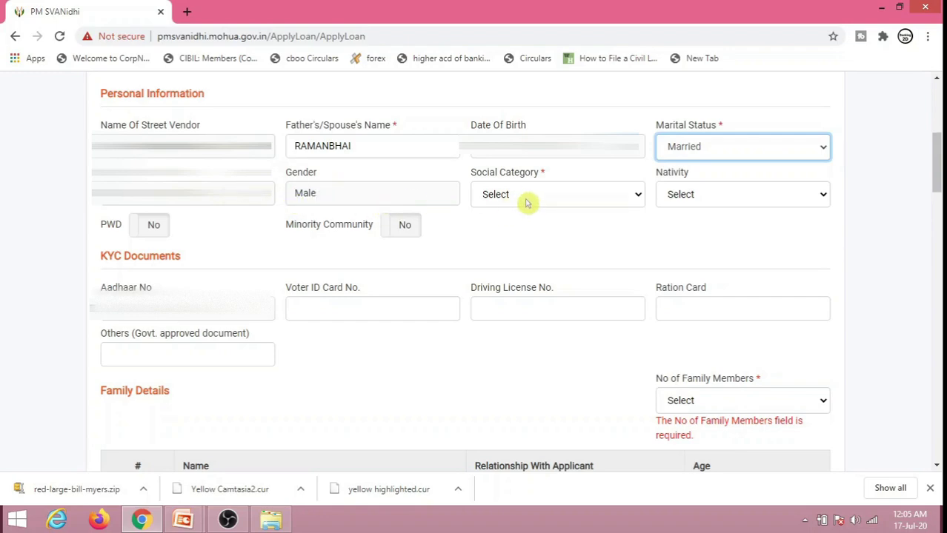
click(551, 199)
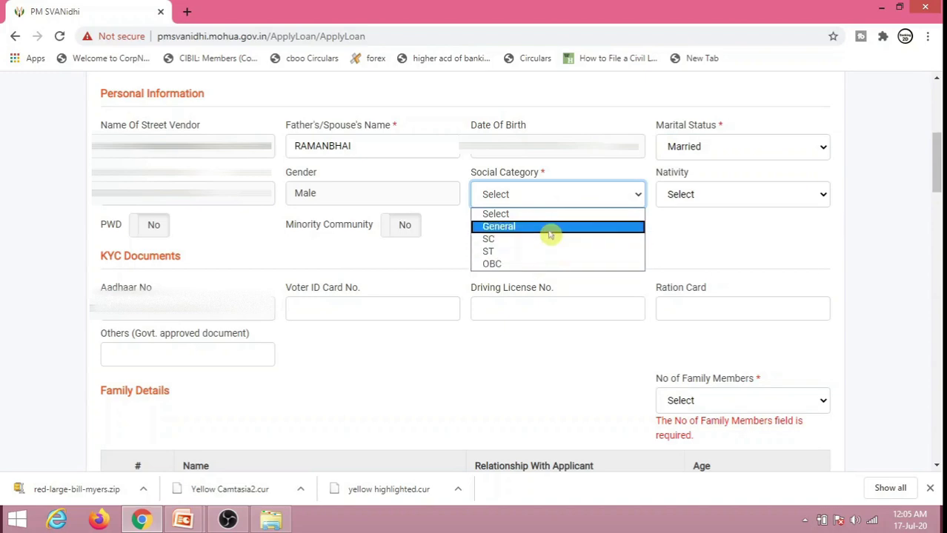
click(552, 227)
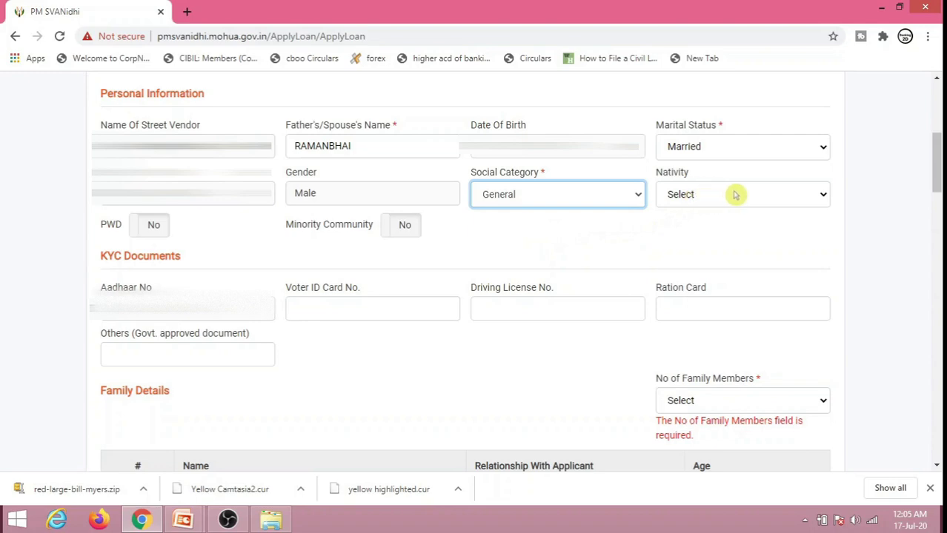
click(736, 195)
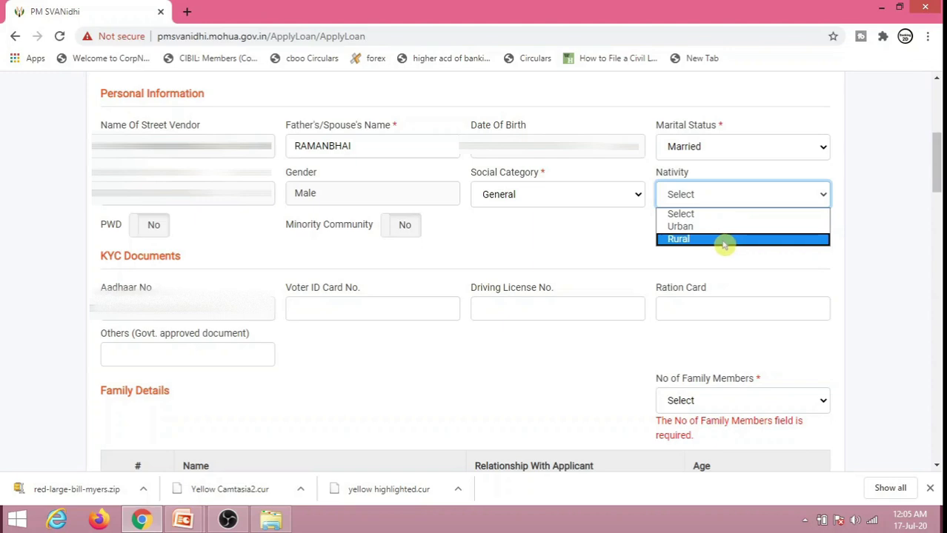
click(723, 239)
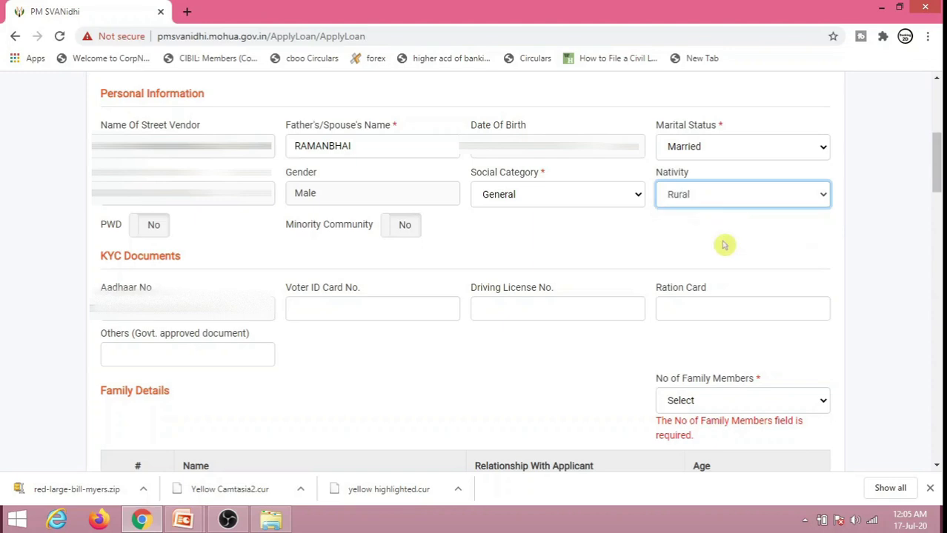
click(723, 195)
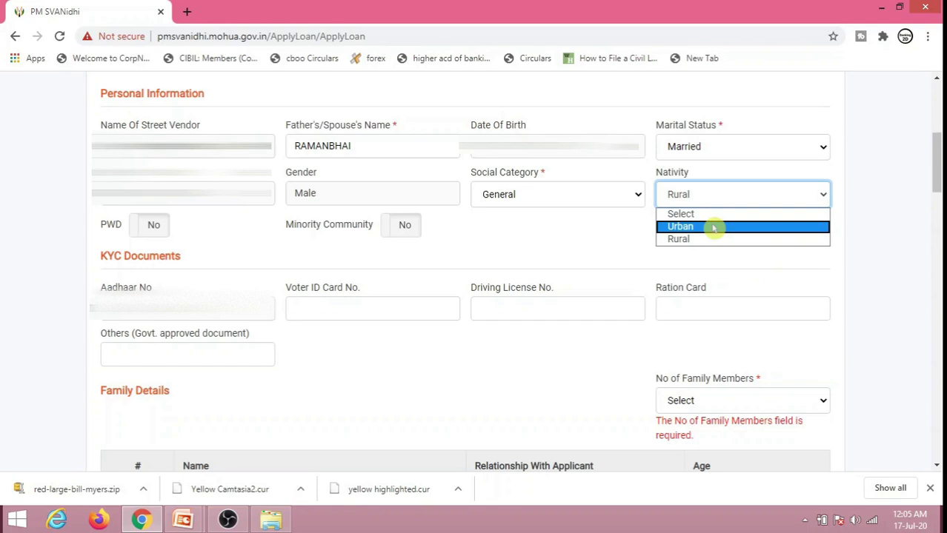
click(713, 227)
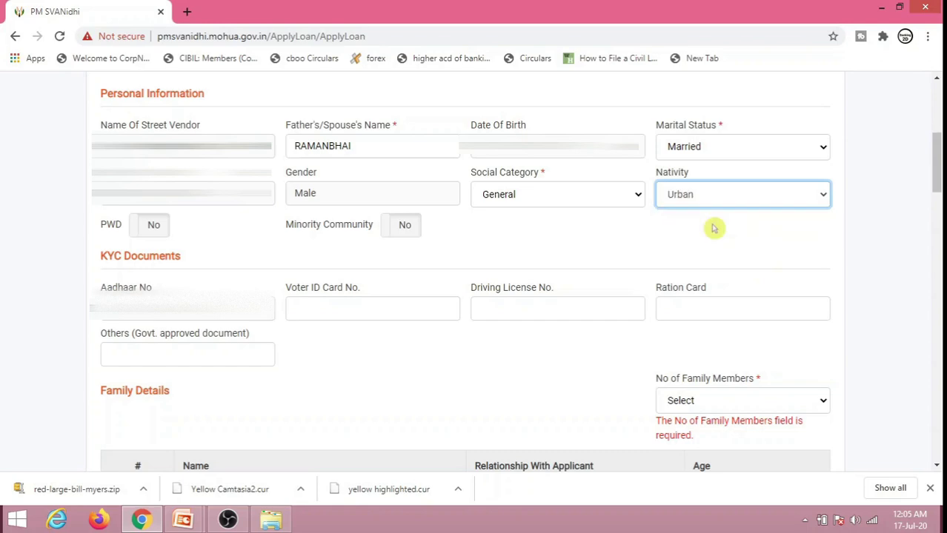
Step: Keep Minority Community at No and leave the optional KYC document numbers blank
click(394, 235)
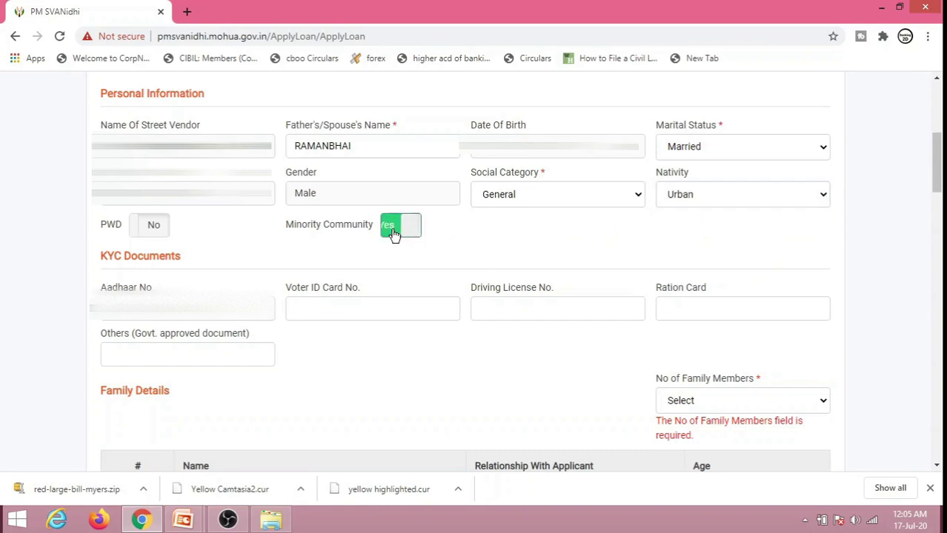
click(394, 235)
click(337, 303)
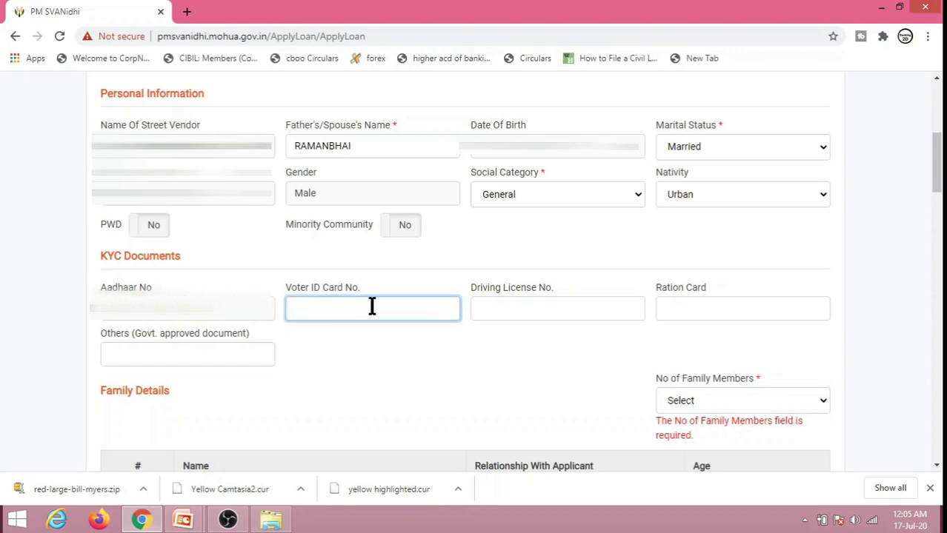
click(516, 307)
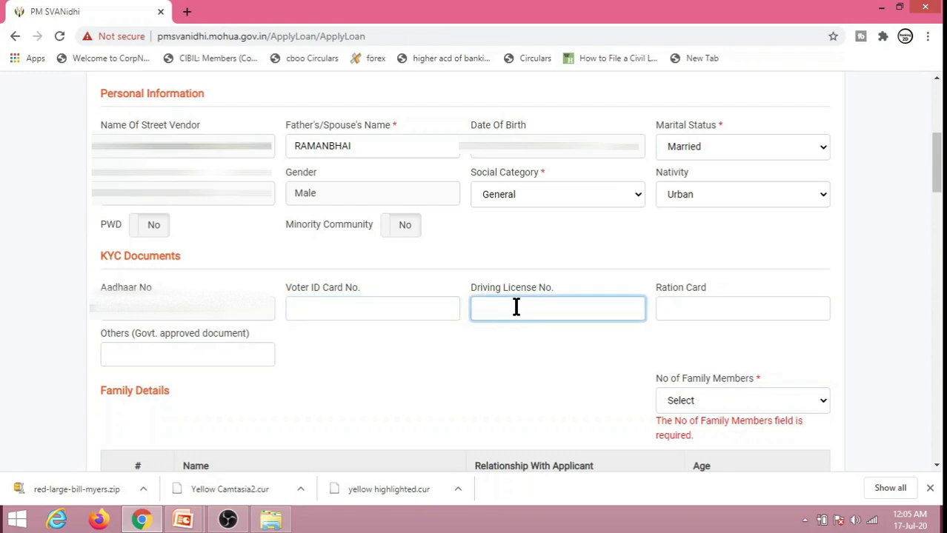
click(690, 300)
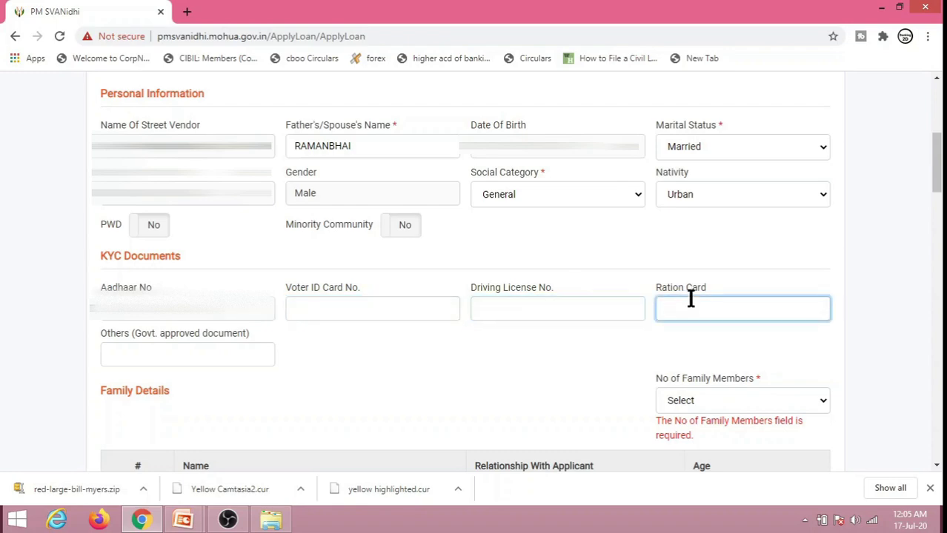
click(217, 358)
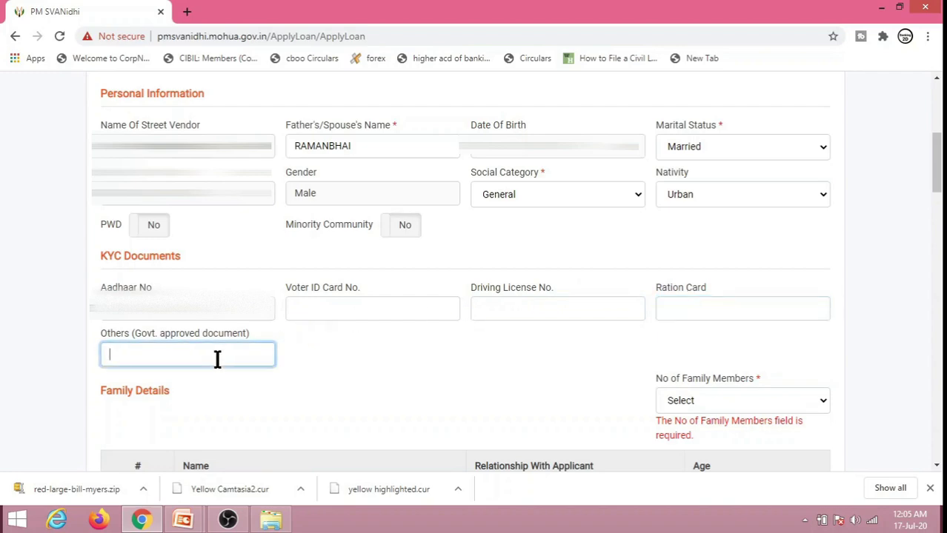
click(332, 365)
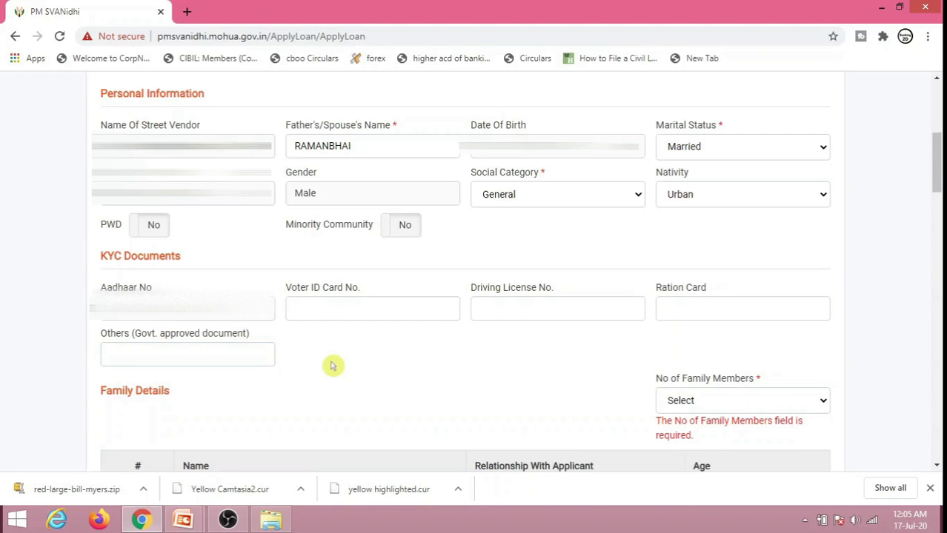
Step: Set family members to 1 with the wife's name, relationship WIFE, age 25, and the TVC LoR number
scroll(332, 365, down, 5)
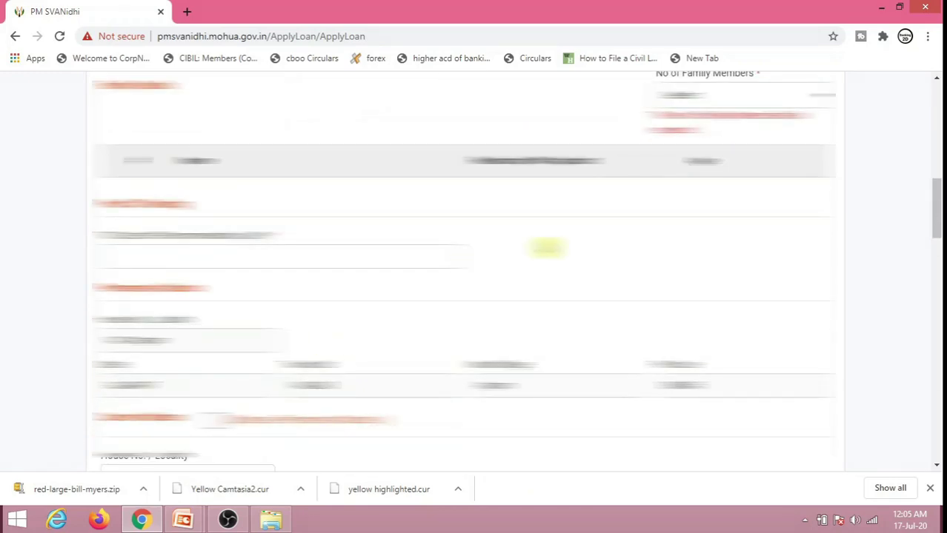
click(793, 99)
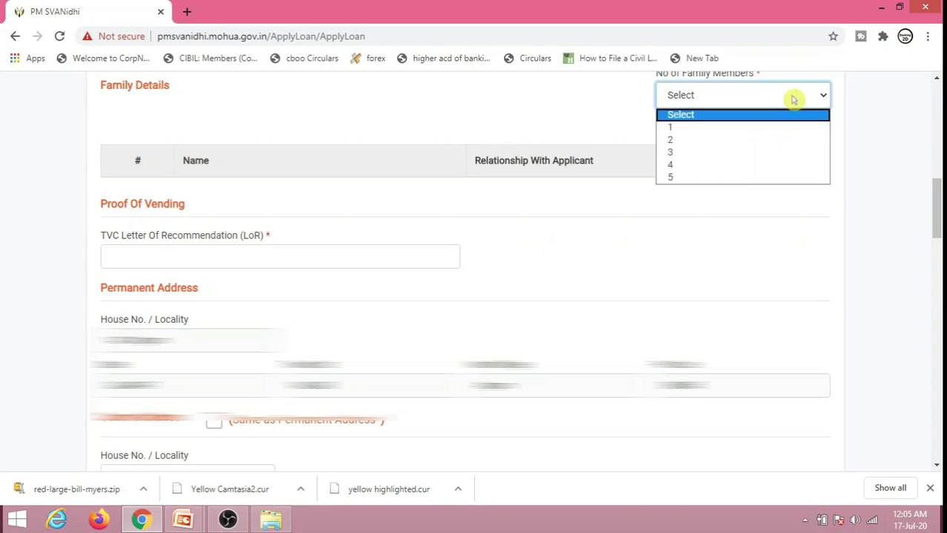
click(769, 129)
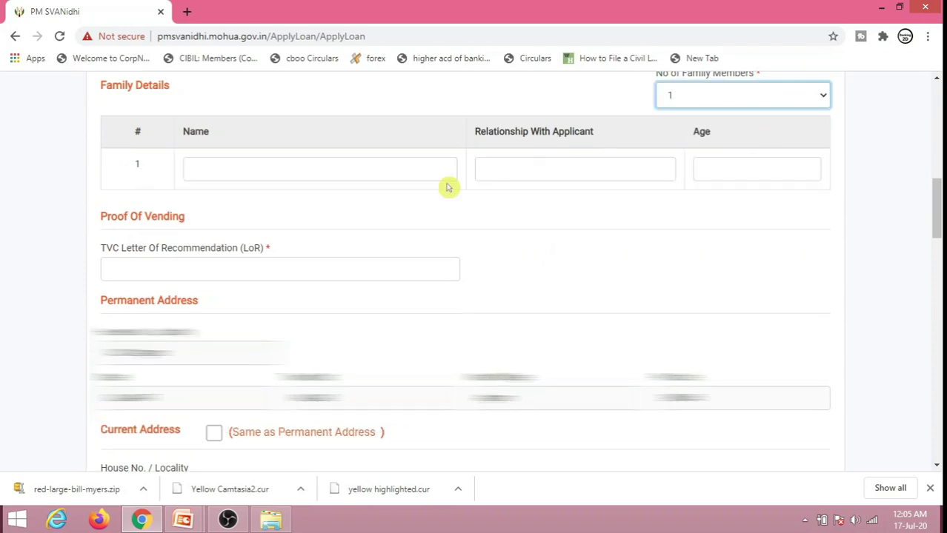
click(431, 173)
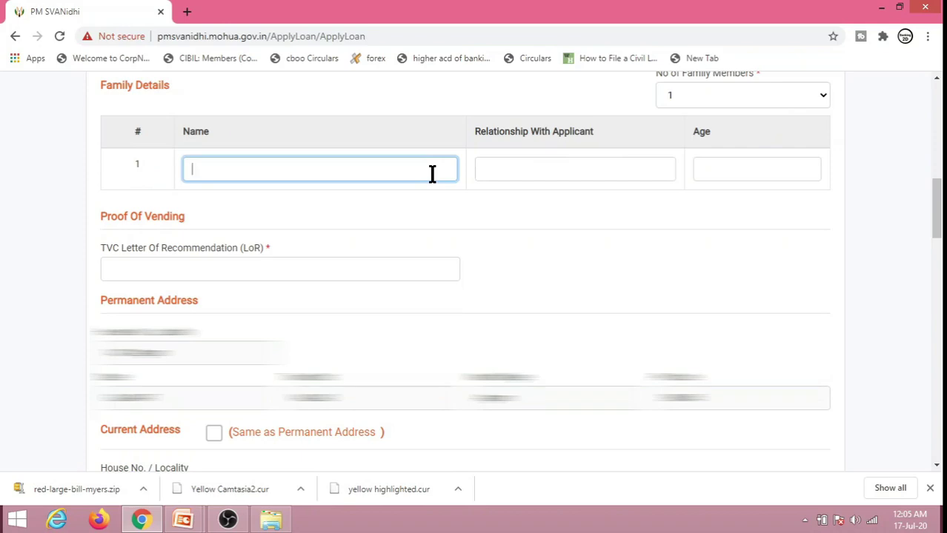
text(SONAM)
click(541, 171)
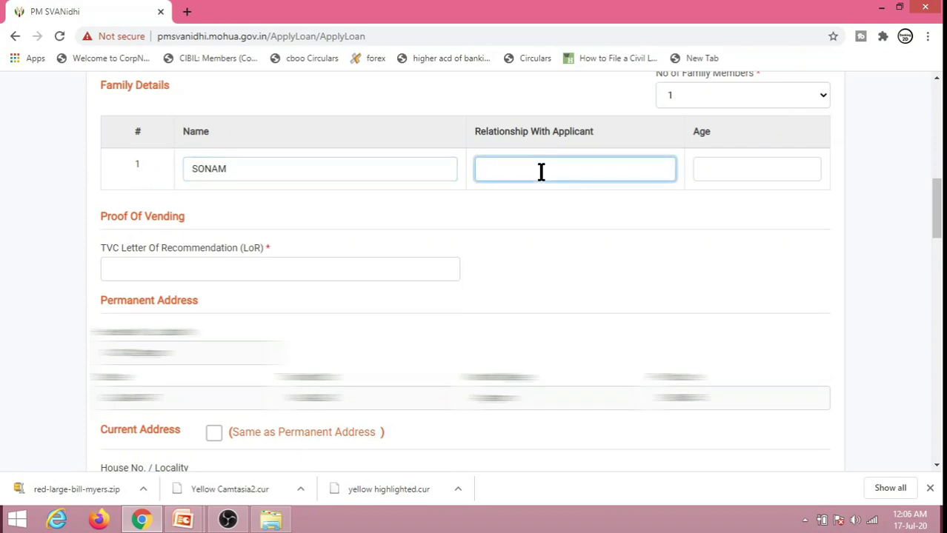
click(713, 170)
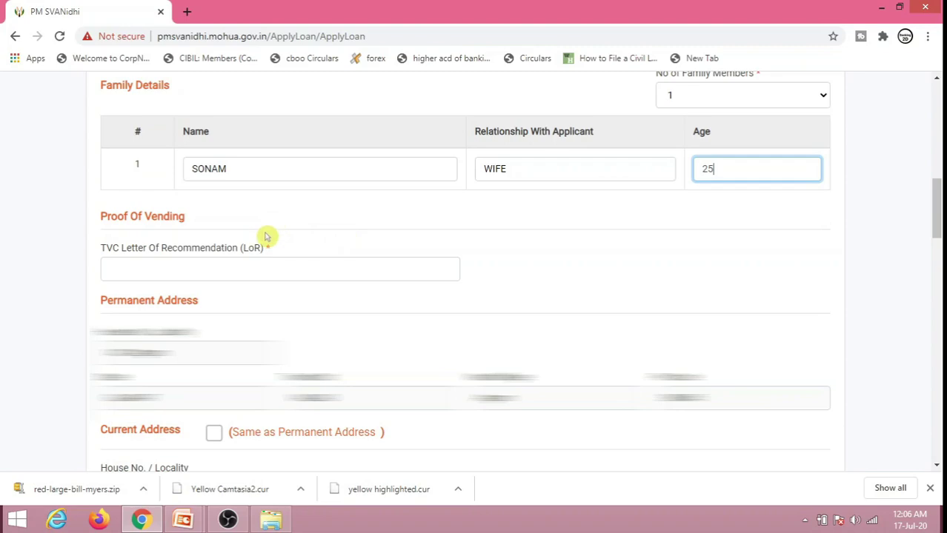
click(236, 273)
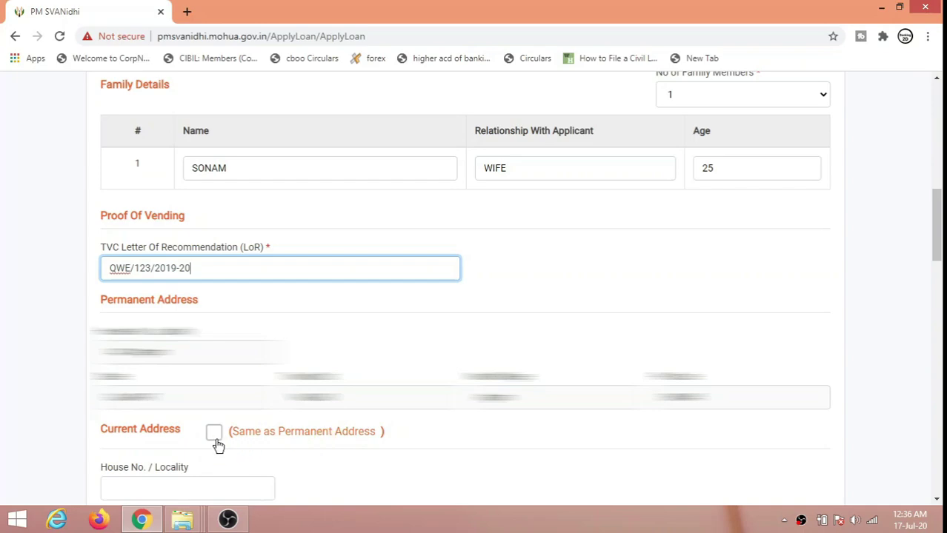
Step: Make the current address the same as the permanent address
click(214, 438)
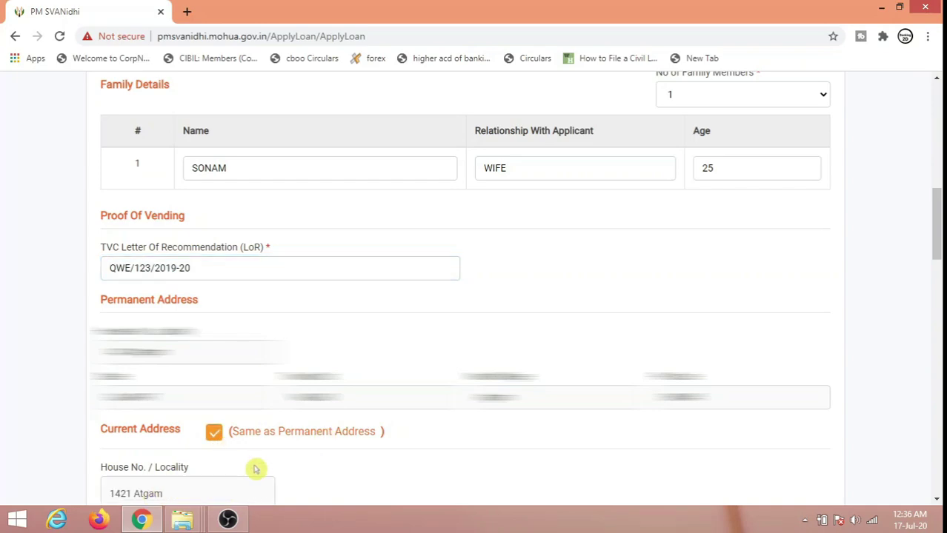
scroll(255, 469, down, 2)
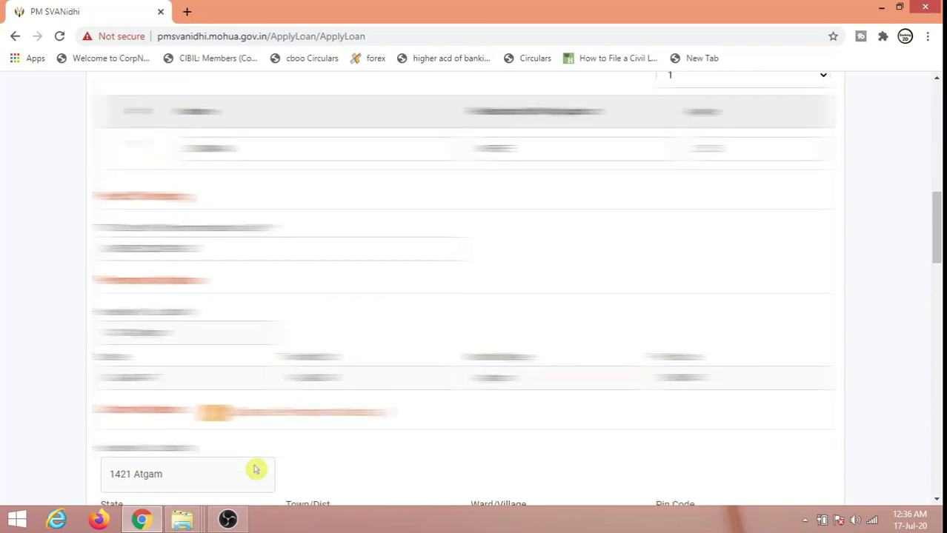
scroll(255, 469, down, 4)
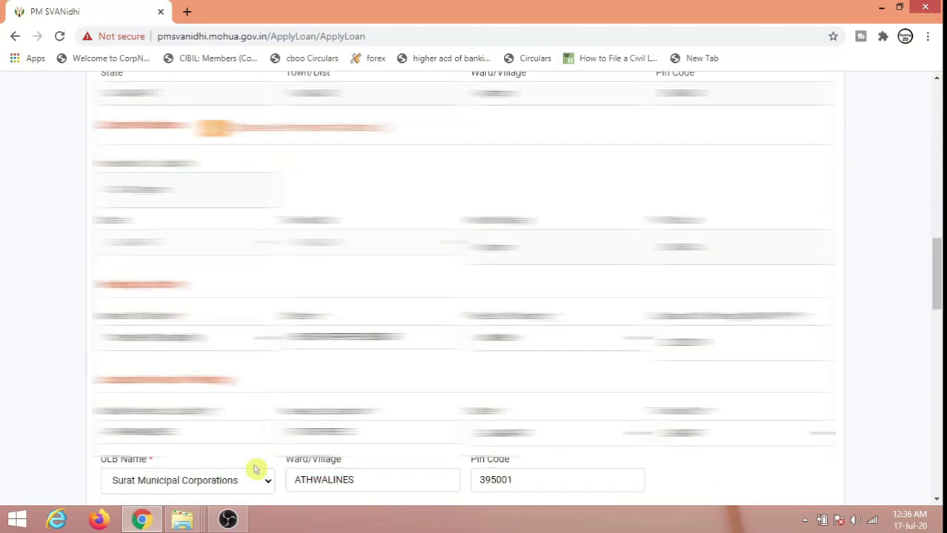
scroll(254, 468, down, 1)
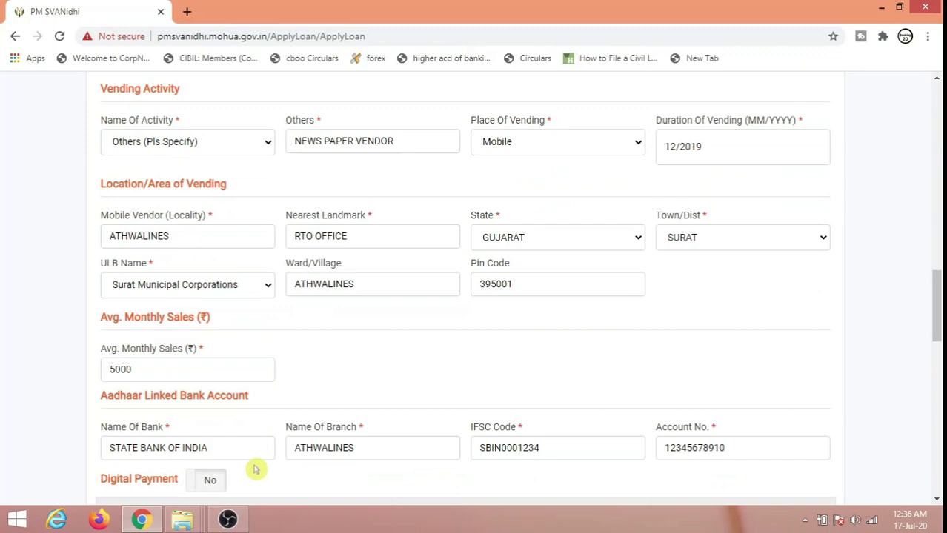
Step: Set vending activity Others (NEWS PAPER VENDOR), place of vending Mobile, vending since 12/2019
click(268, 148)
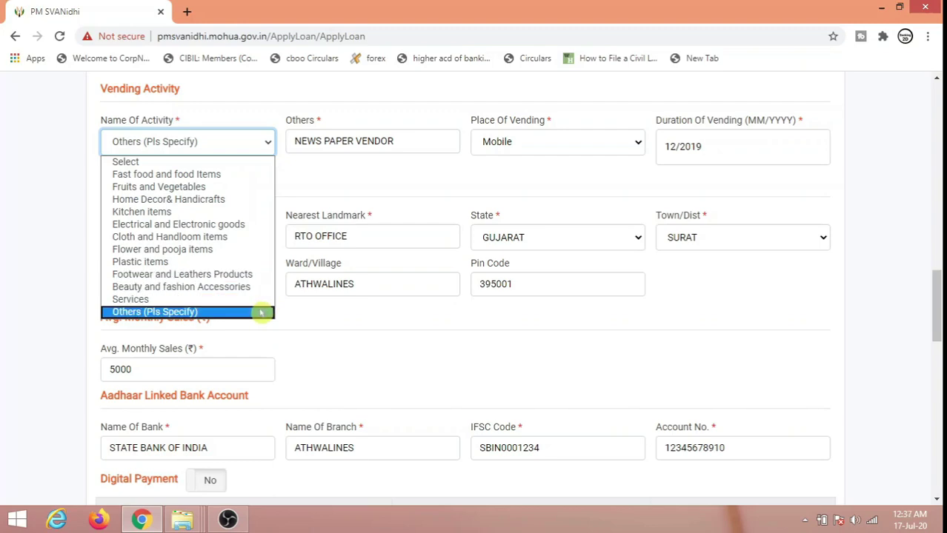
click(260, 313)
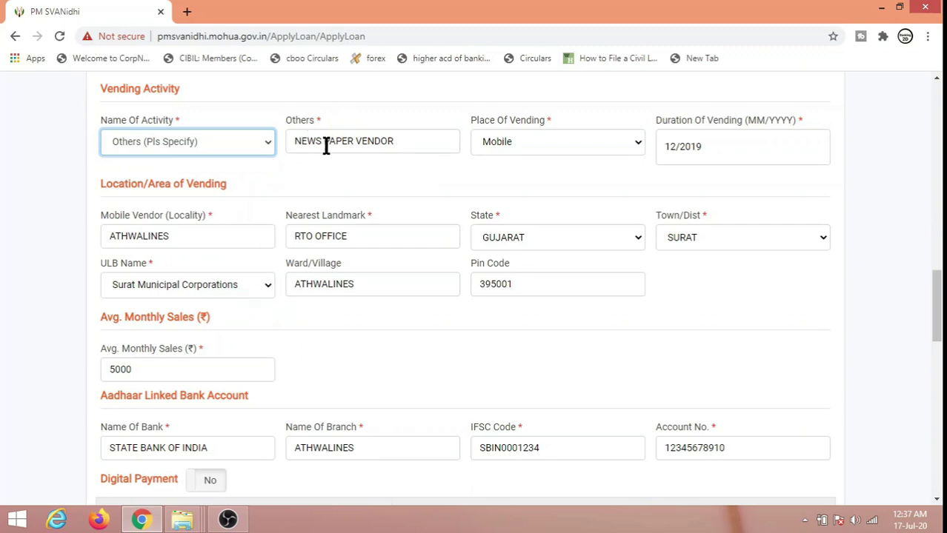
double_click(408, 140)
click(408, 140)
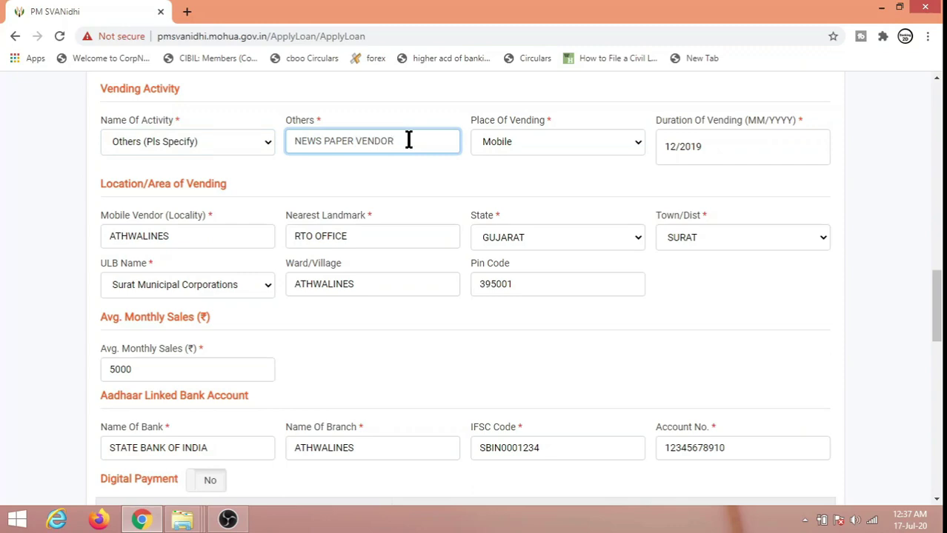
click(554, 144)
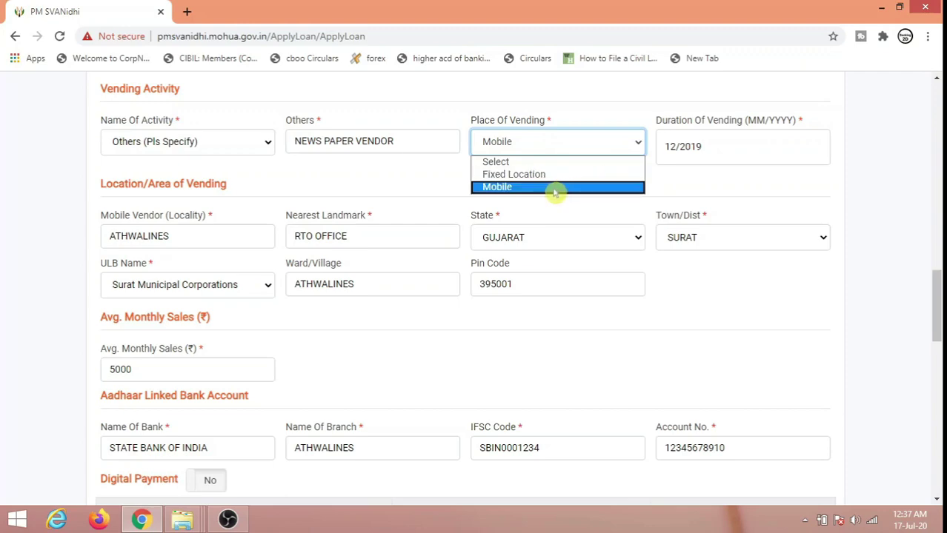
click(601, 191)
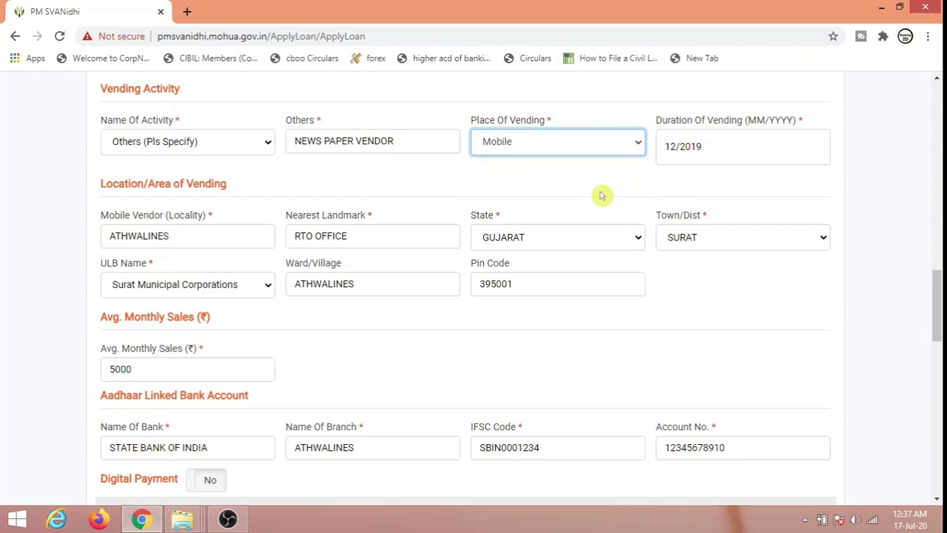
click(722, 147)
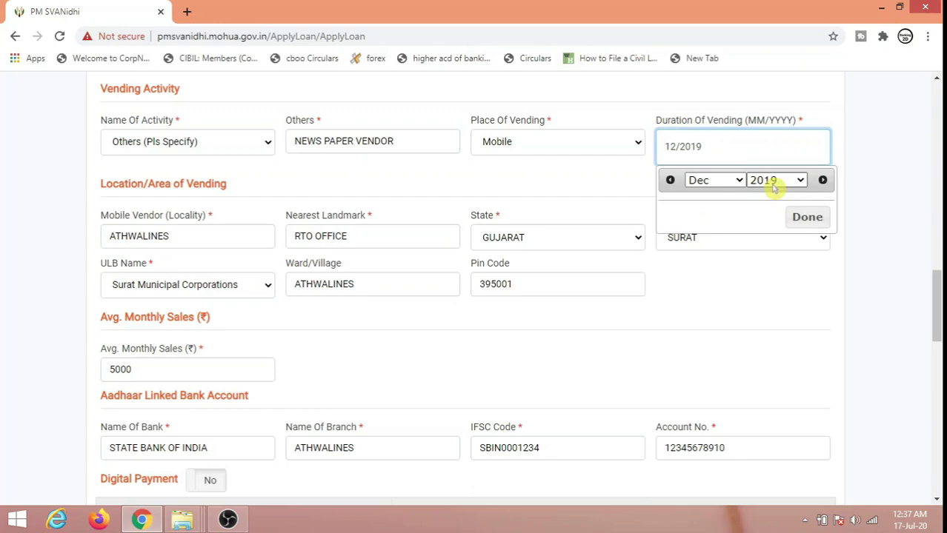
click(804, 221)
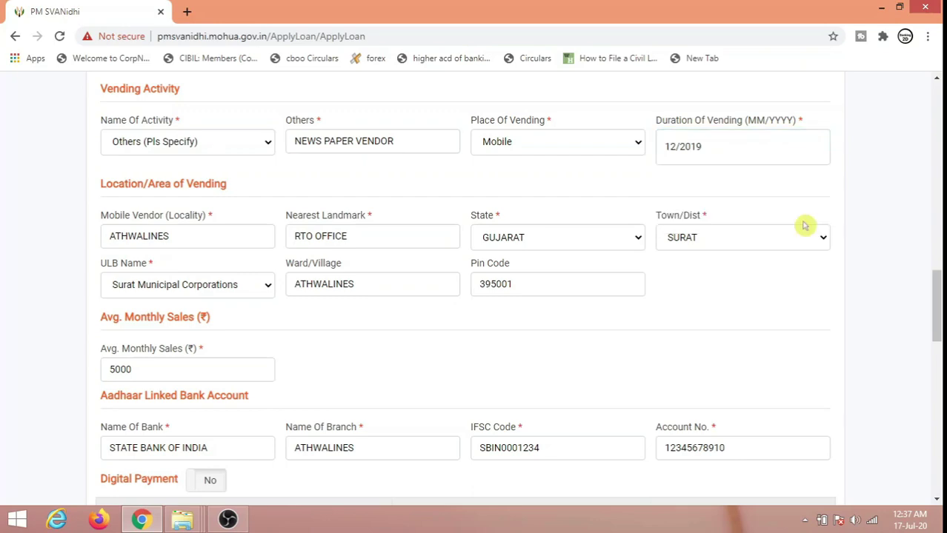
Step: Enter locality ATHWALINES near RTO OFFICE, state GUJARAT, district SURAT, ULB Surat Municipal Corporations
click(200, 237)
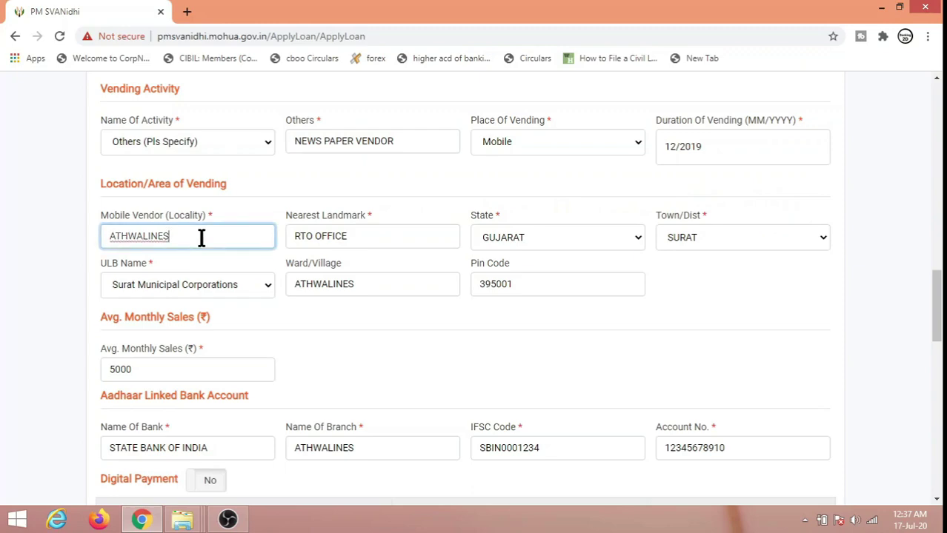
click(384, 236)
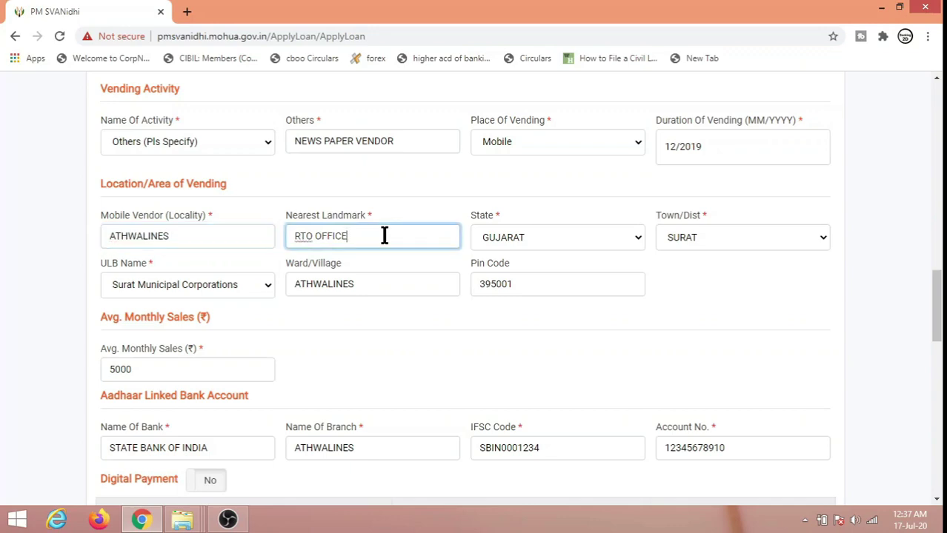
click(579, 237)
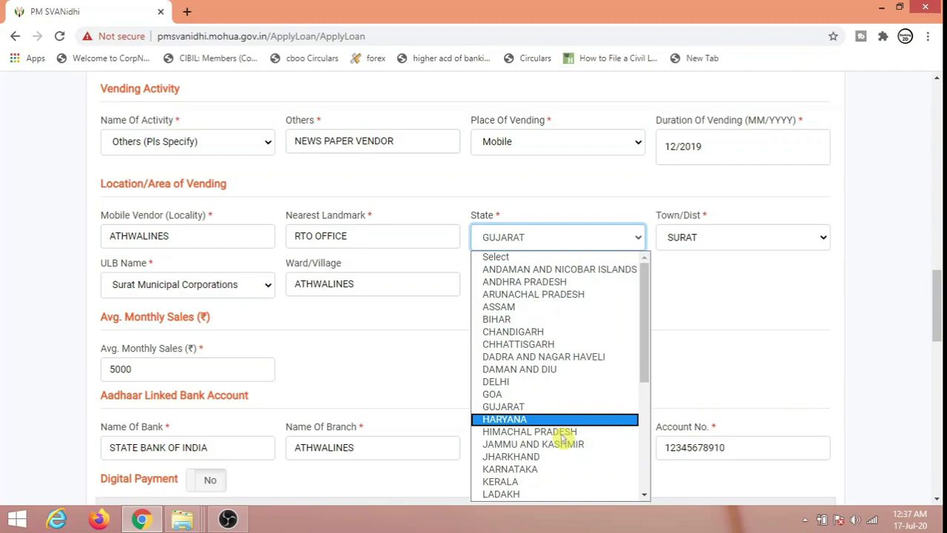
click(548, 407)
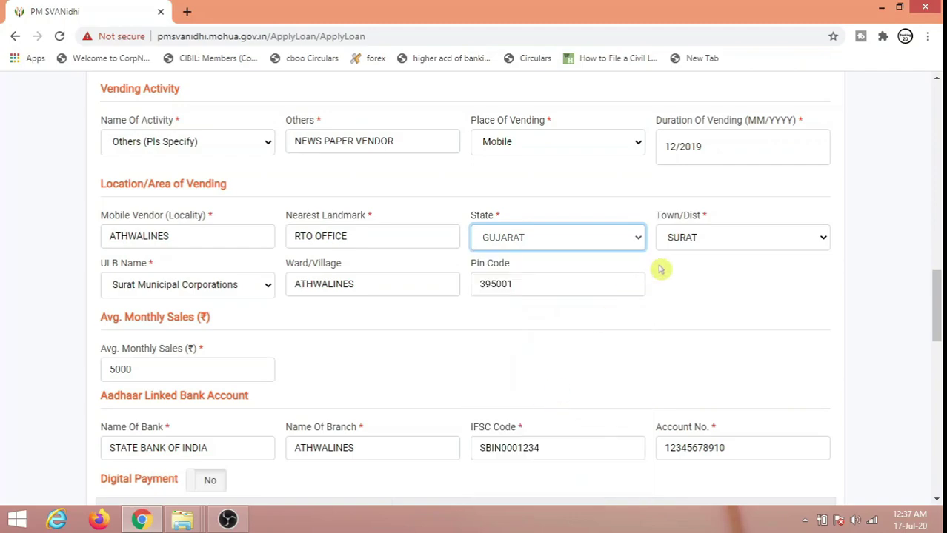
click(709, 241)
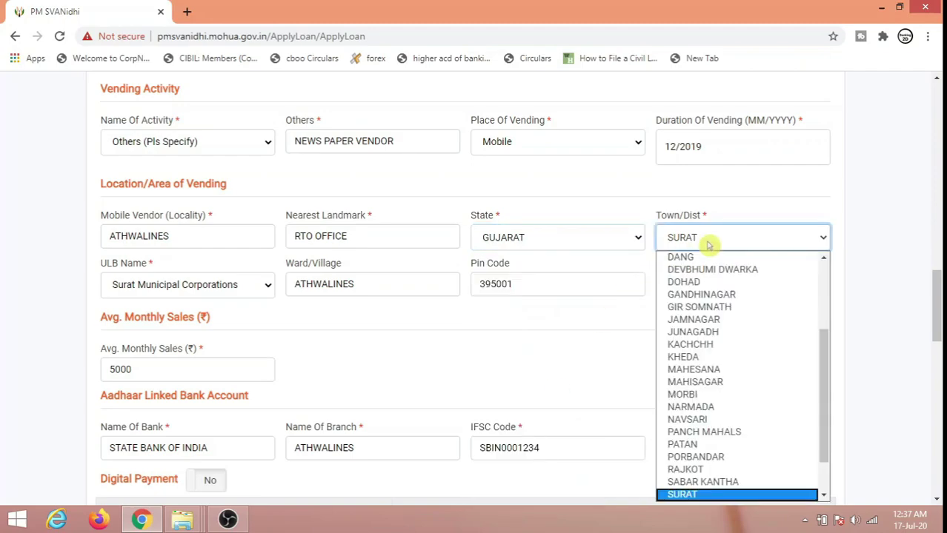
click(708, 495)
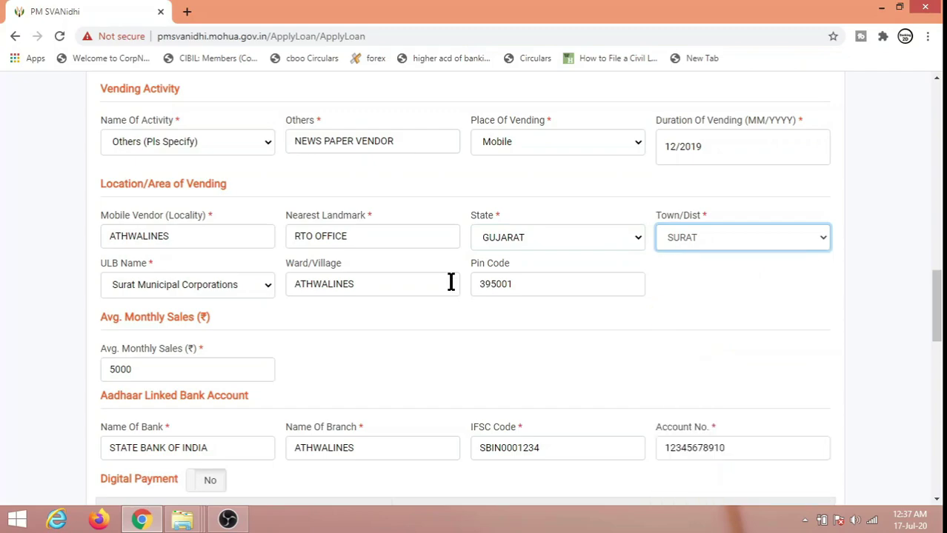
click(252, 288)
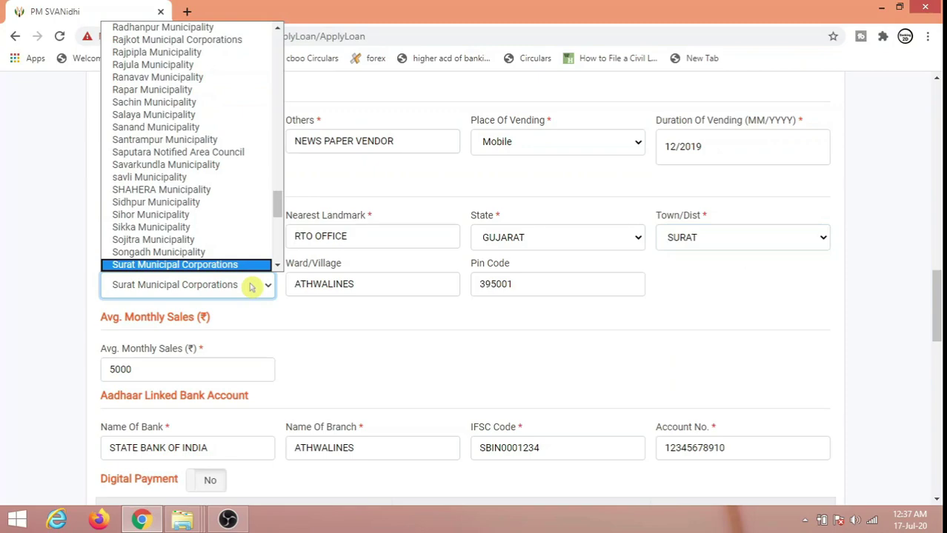
click(237, 265)
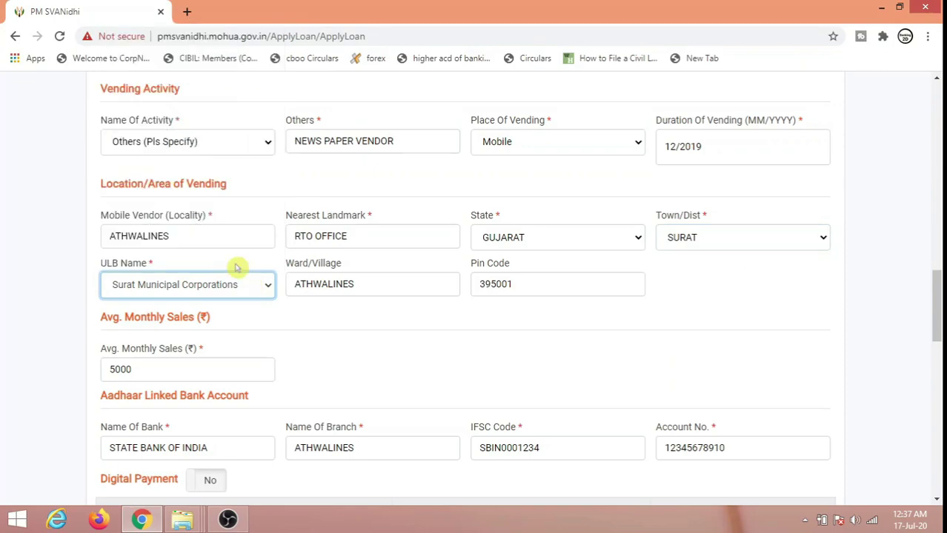
Step: Fill in the ward, pin code 395001 and average monthly sales of 5000
click(397, 288)
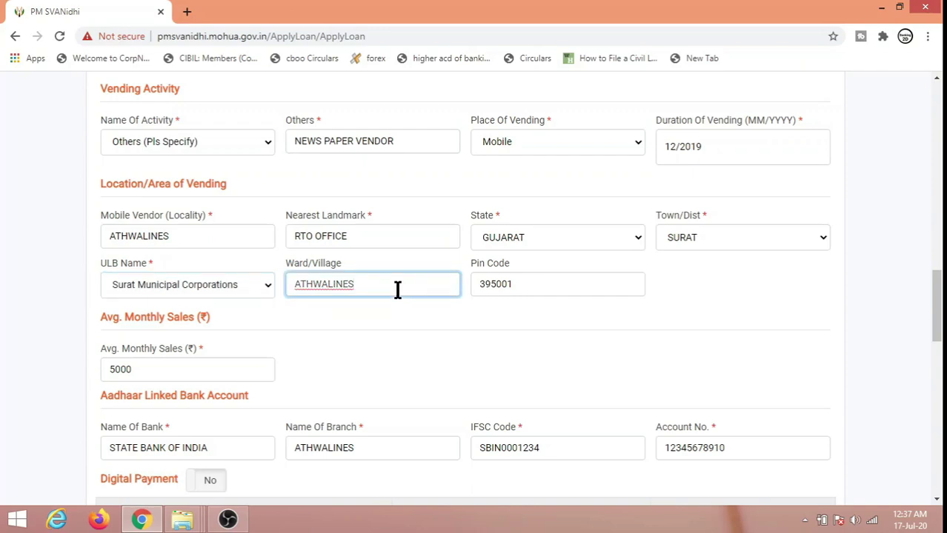
click(529, 284)
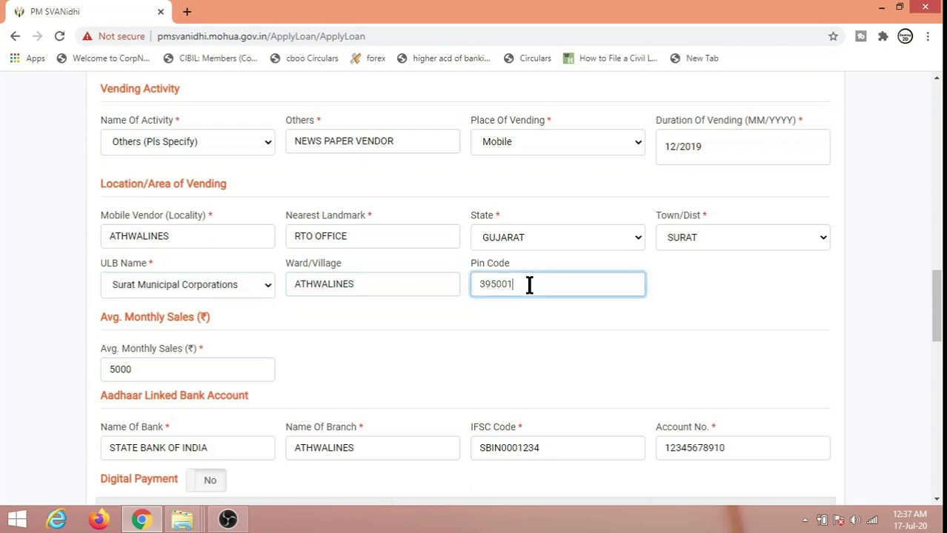
click(492, 339)
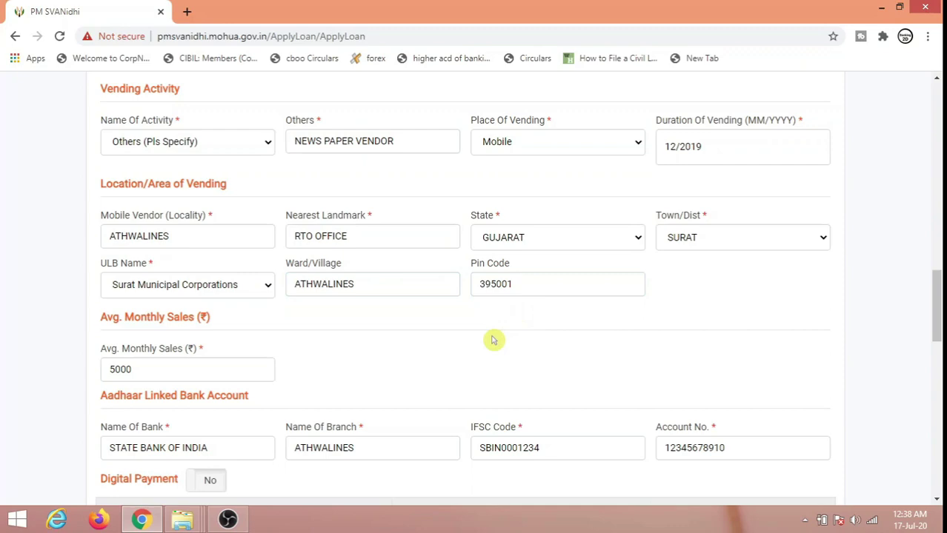
click(159, 370)
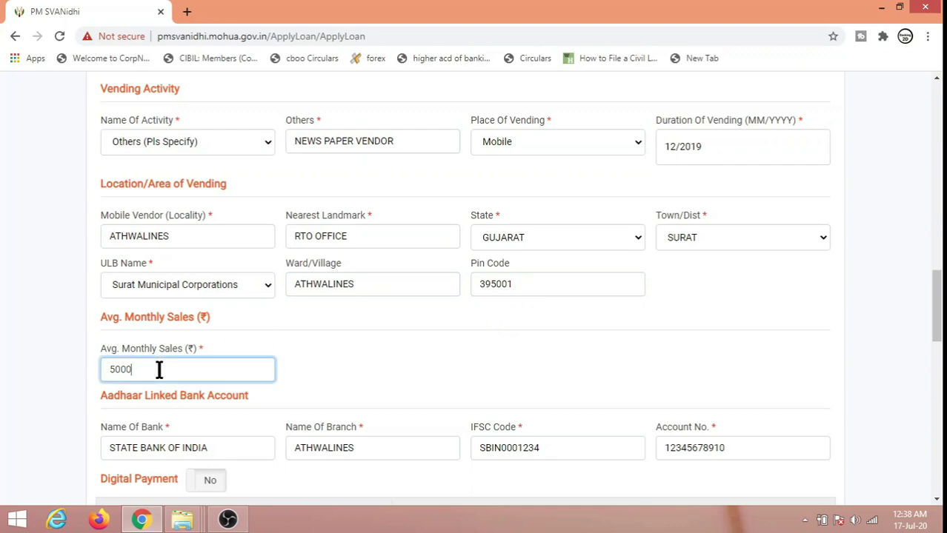
click(242, 346)
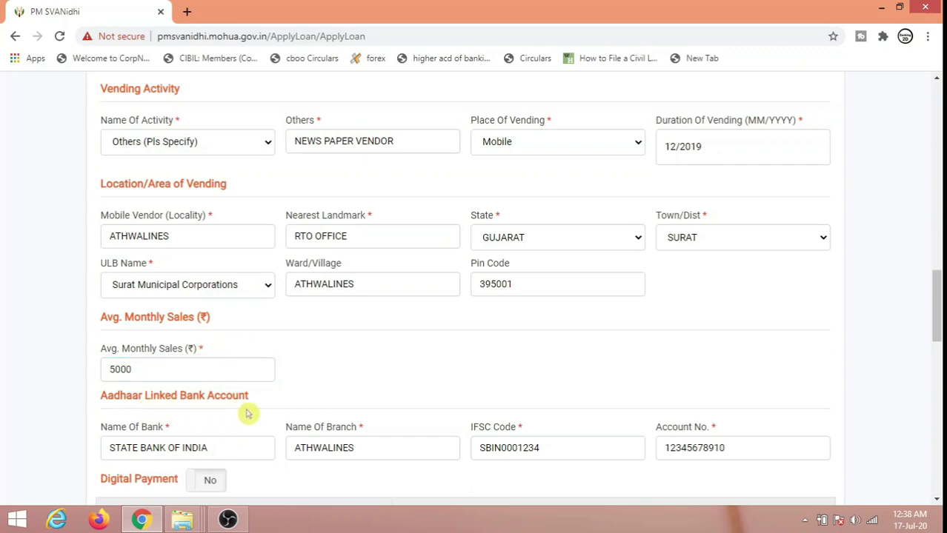
Step: Enter bank STATE BANK OF INDIA, branch ATHWALINES, IFSC SBIN0001234 and the account number
click(251, 449)
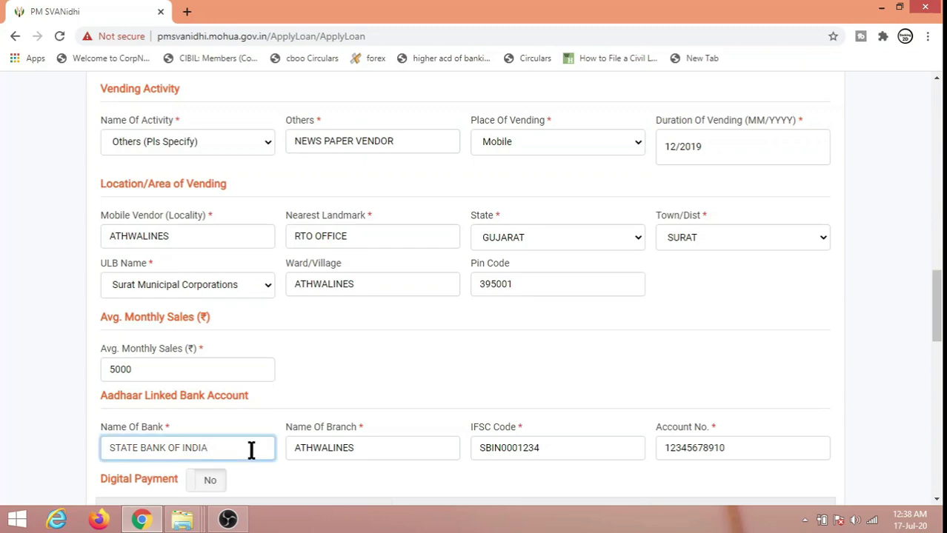
click(398, 450)
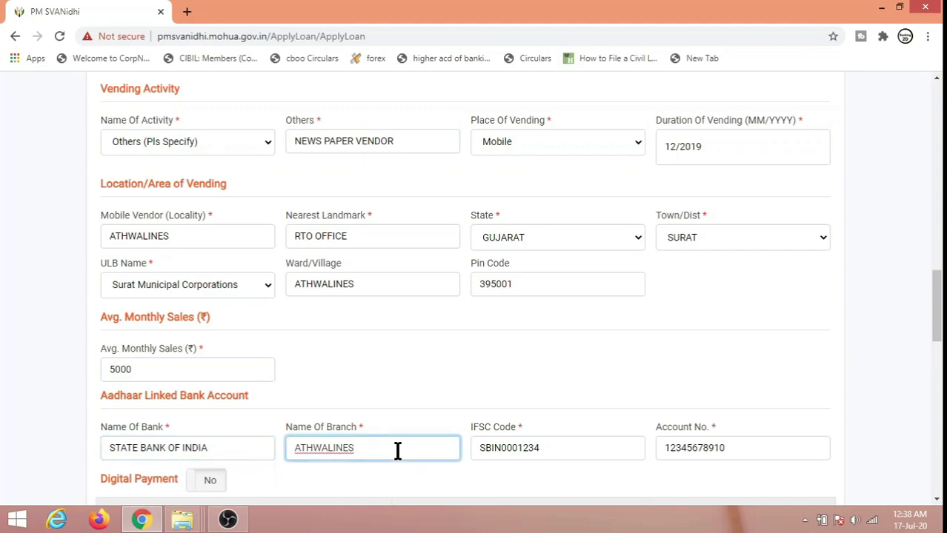
click(575, 453)
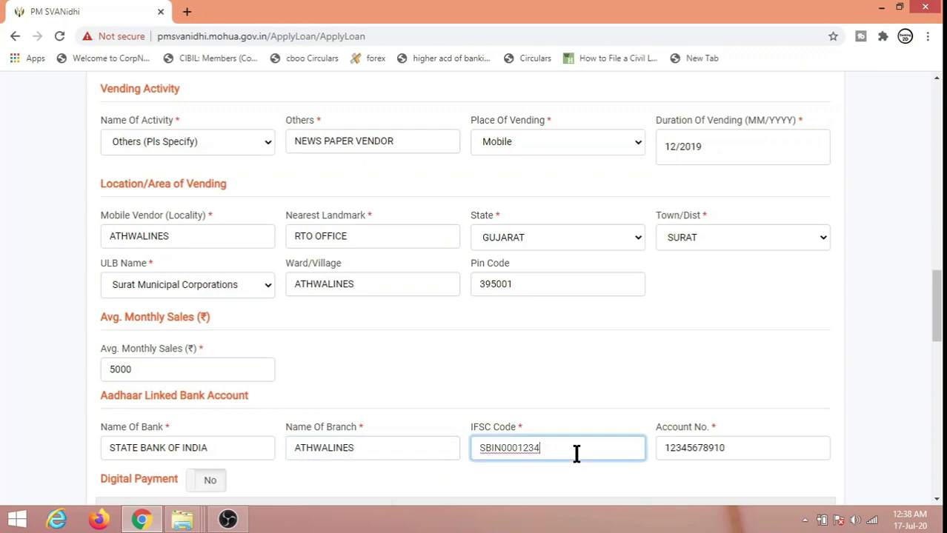
click(774, 443)
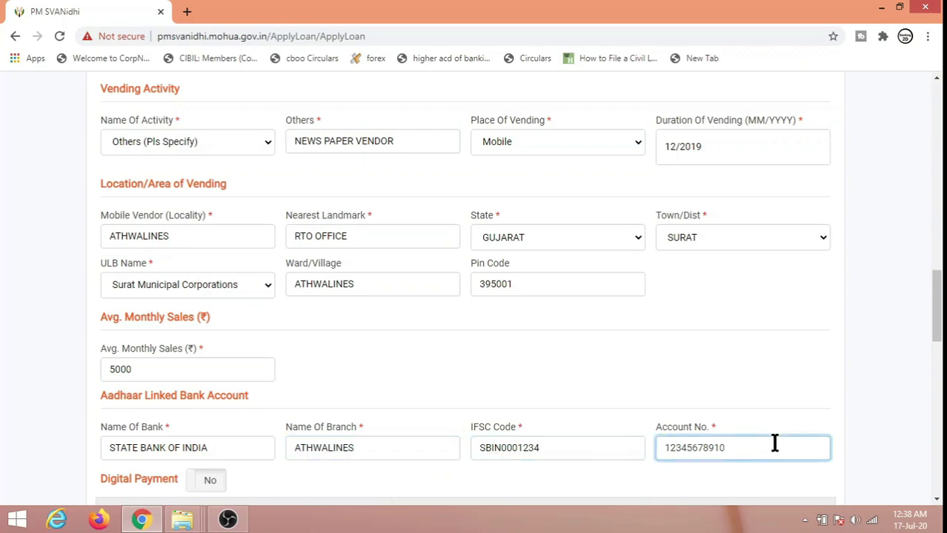
click(561, 490)
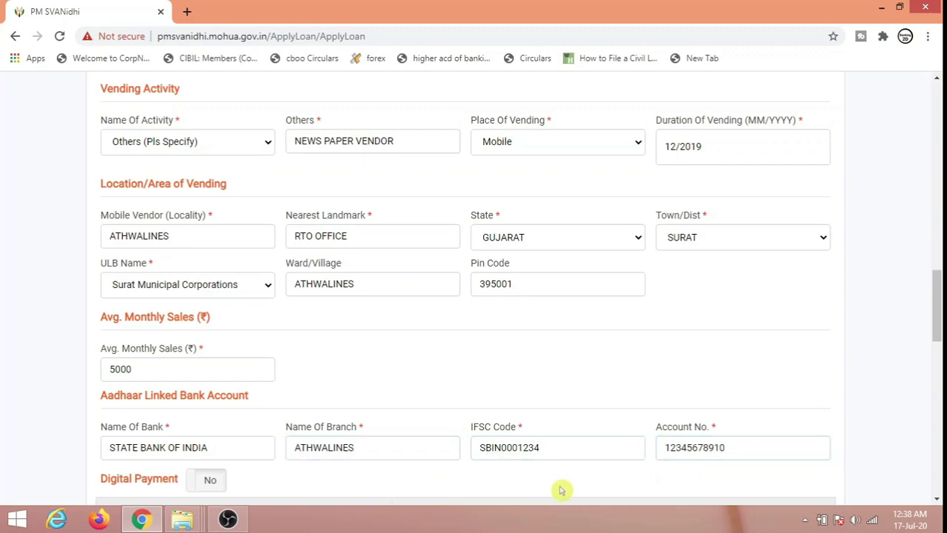
scroll(561, 491, down, 3)
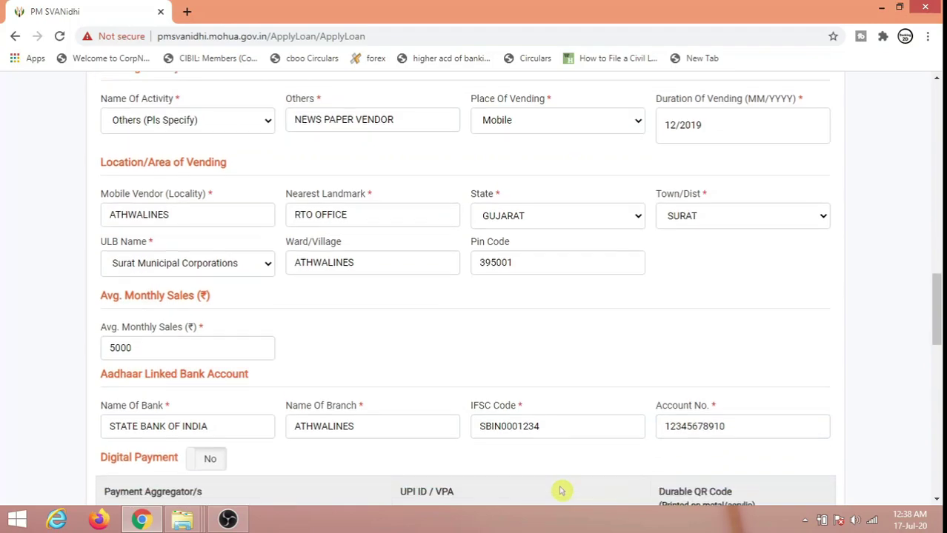
Step: Briefly enable digital payment, then switch it back off with no UPI ID entered
scroll(560, 490, down, 3)
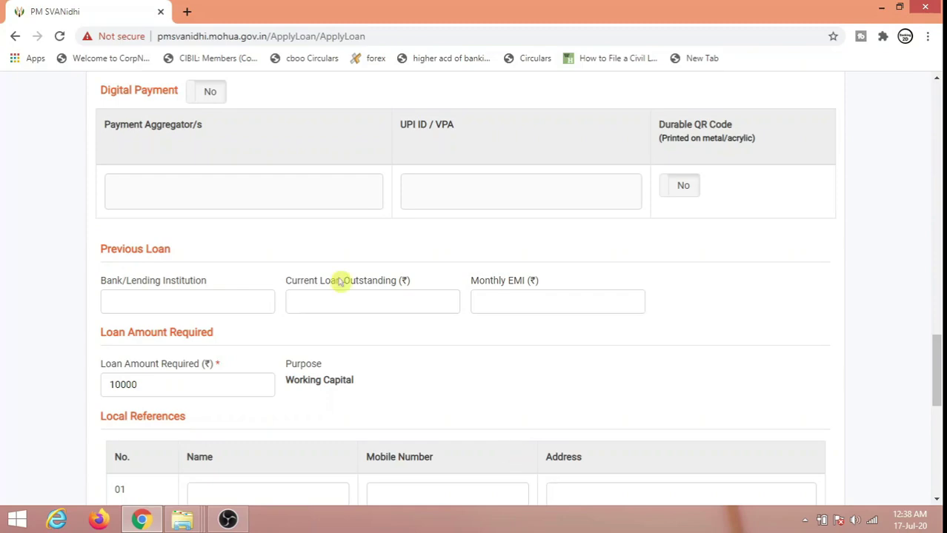
click(199, 99)
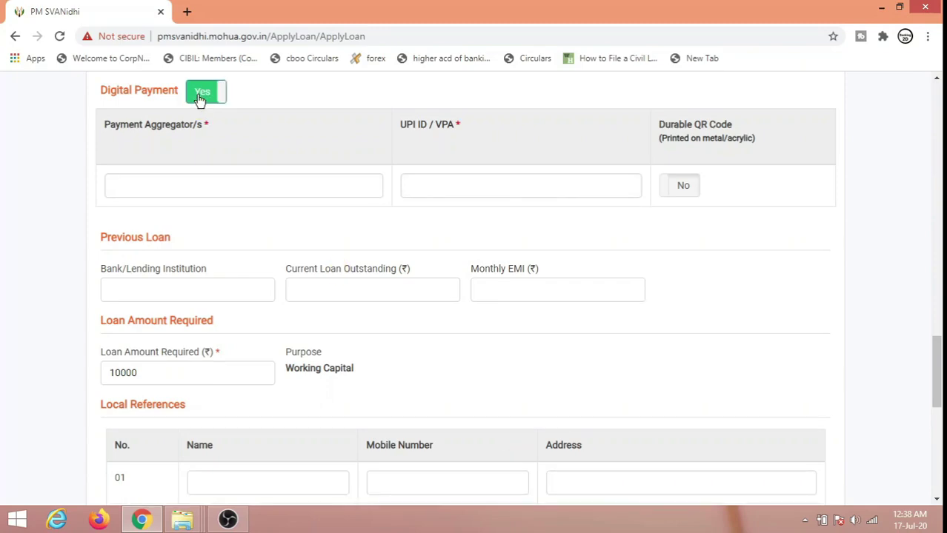
click(432, 182)
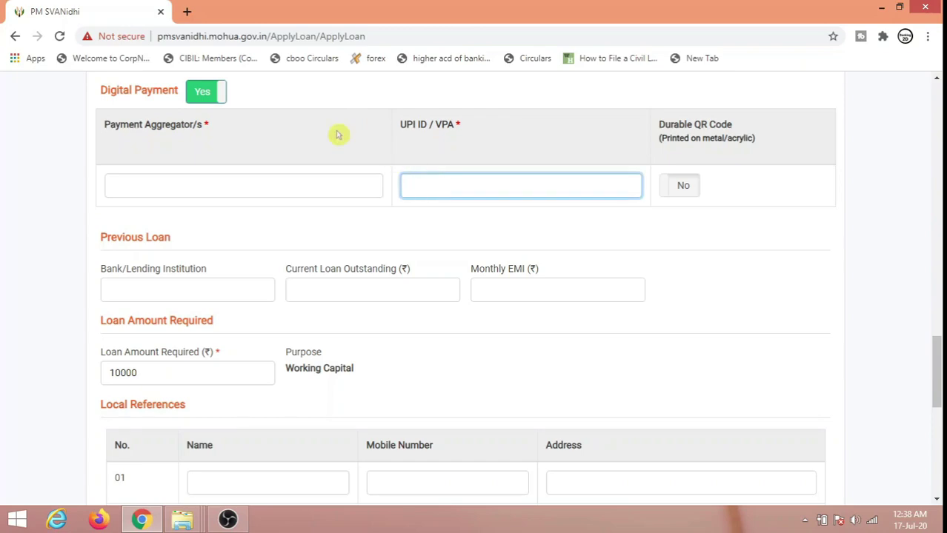
click(198, 100)
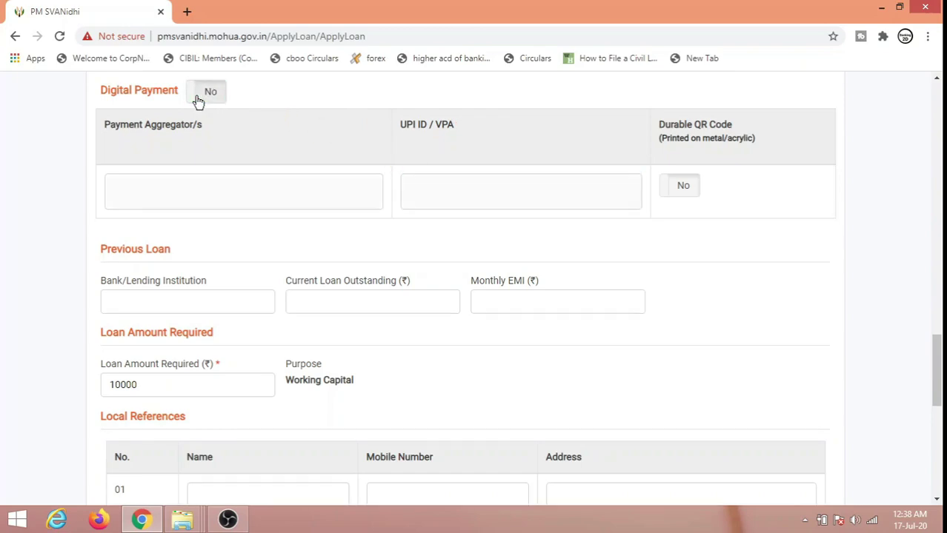
Step: Pass over the previous lender, outstanding amount and monthly EMI fields, keeping Loan Amount Required at 10000
click(227, 305)
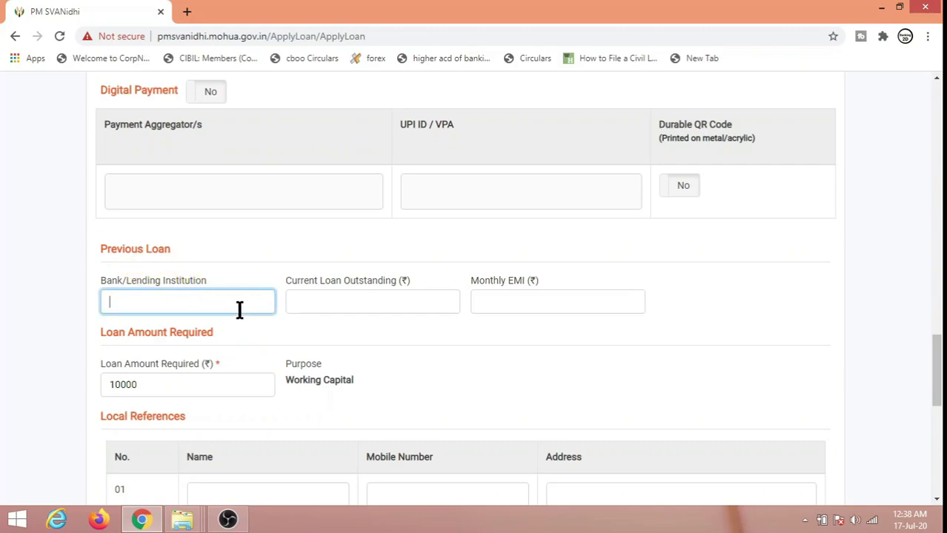
click(329, 308)
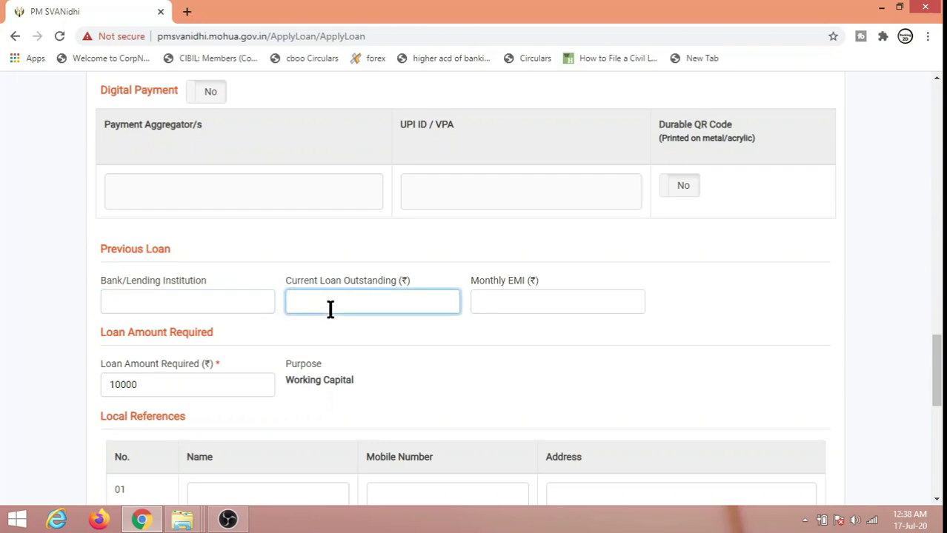
click(514, 296)
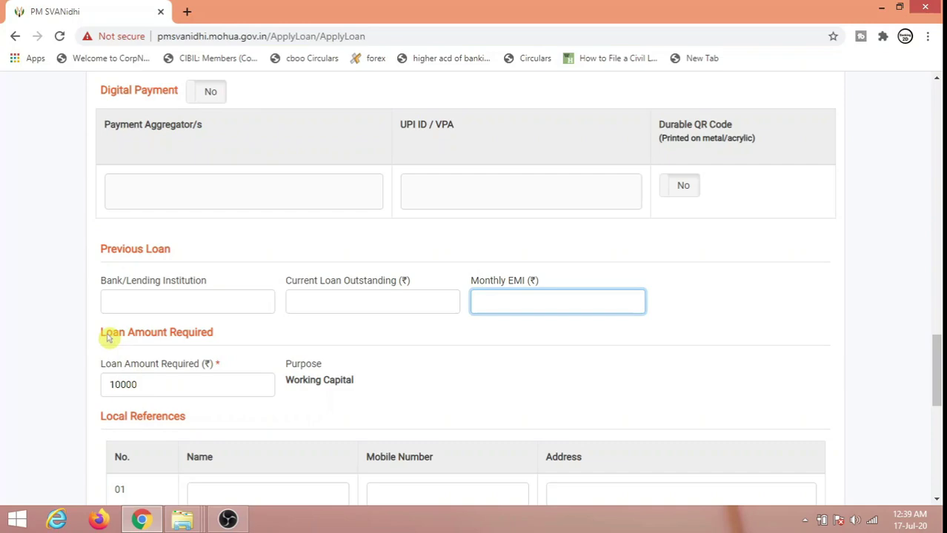
click(198, 386)
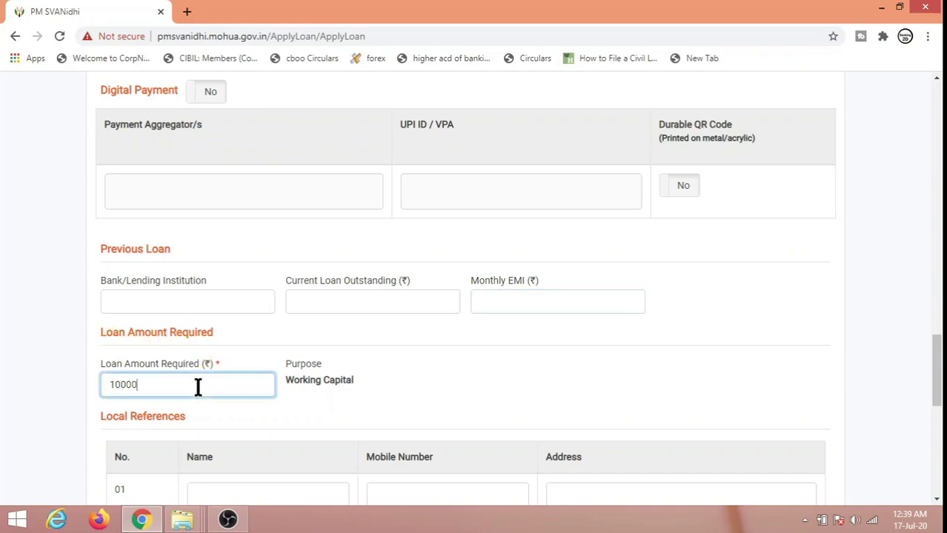
click(234, 424)
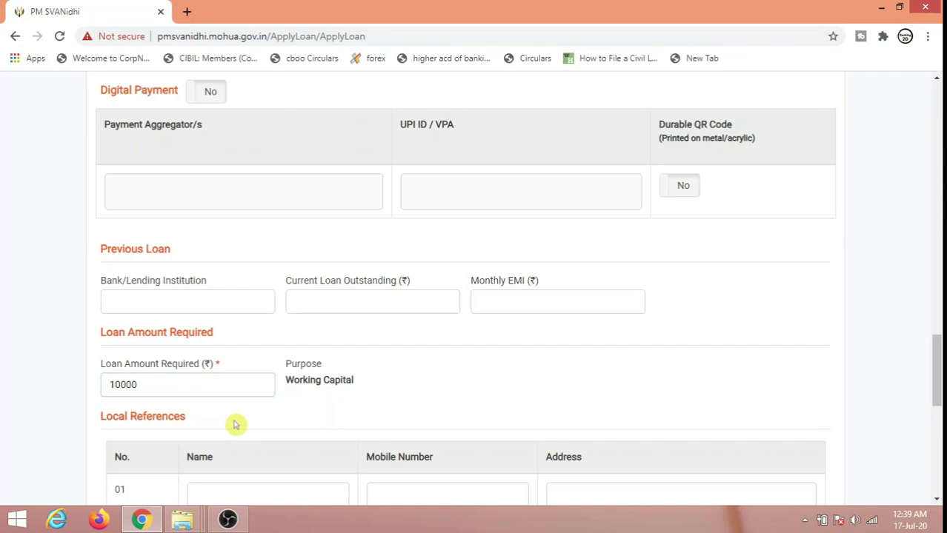
scroll(234, 424, down, 6)
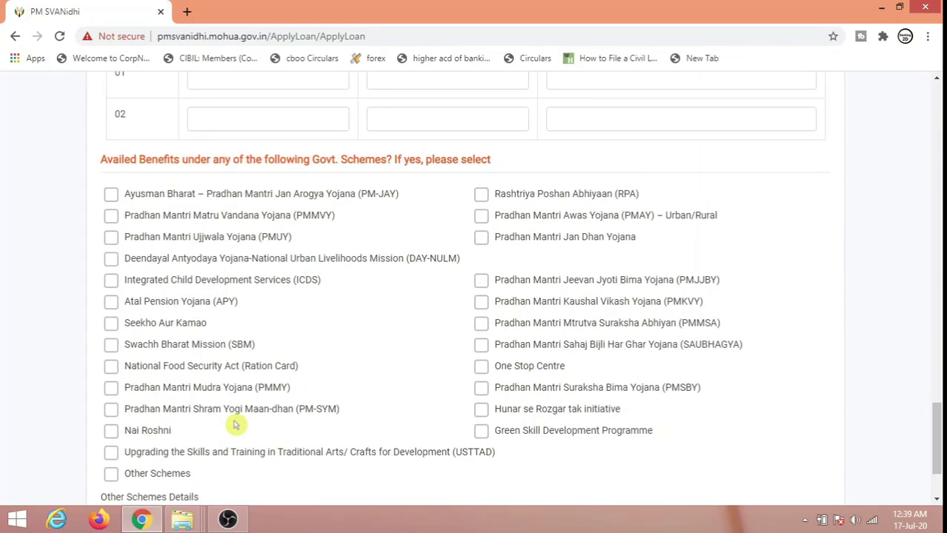
scroll(234, 425, up, 2)
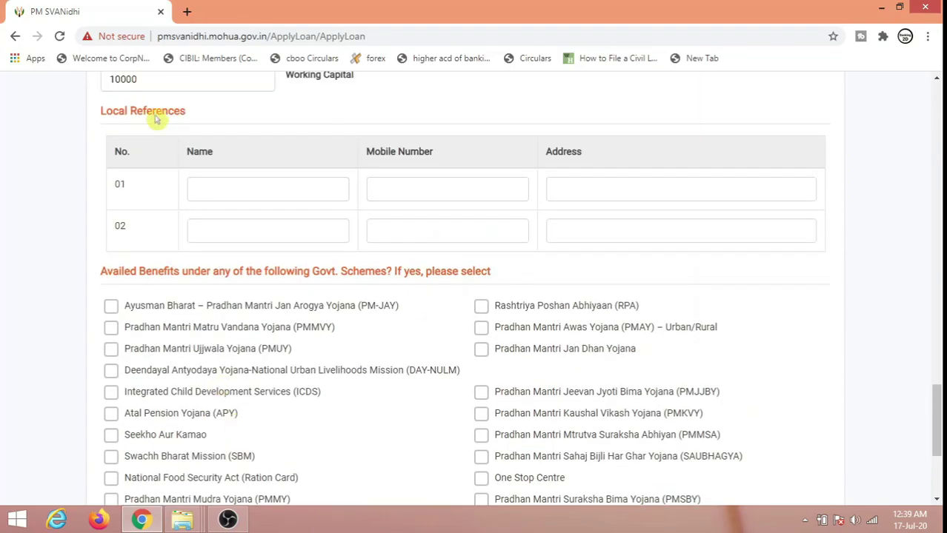
click(255, 197)
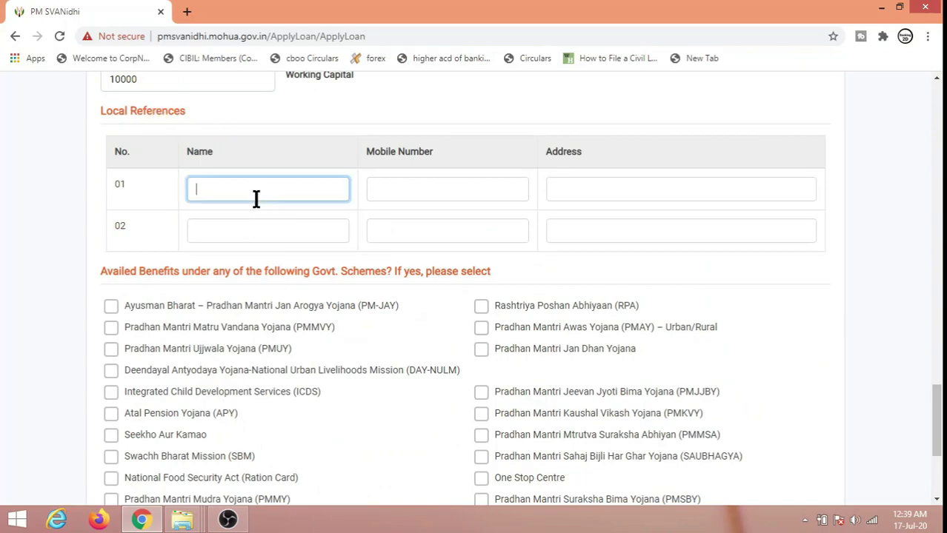
click(406, 197)
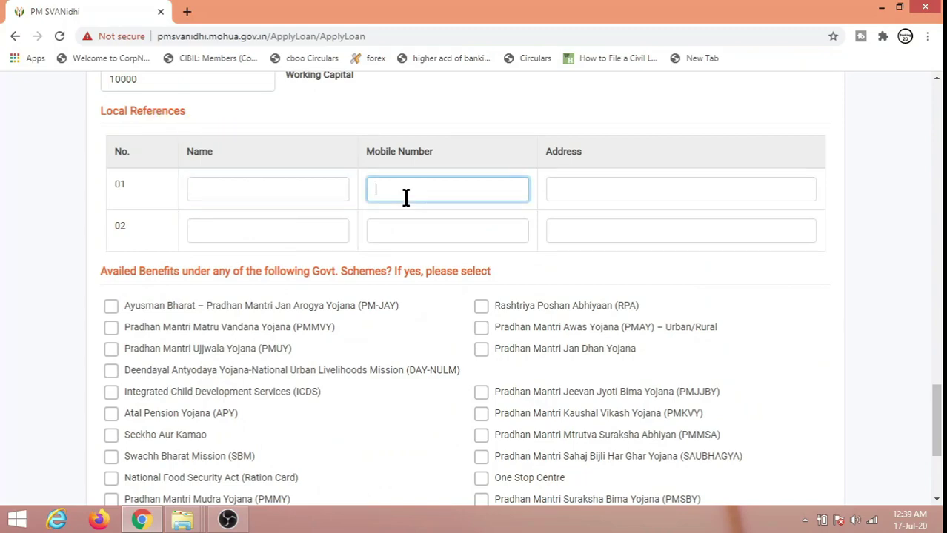
click(577, 188)
click(328, 232)
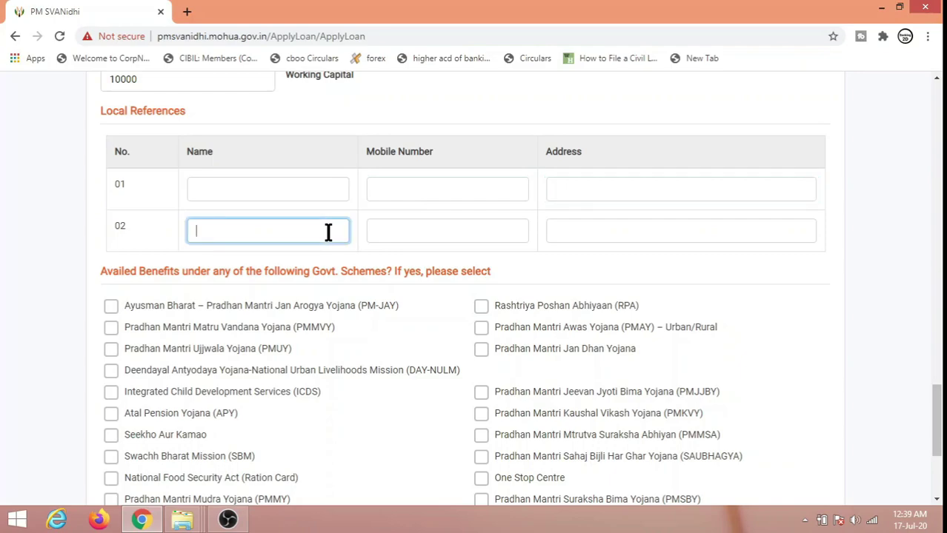
click(391, 226)
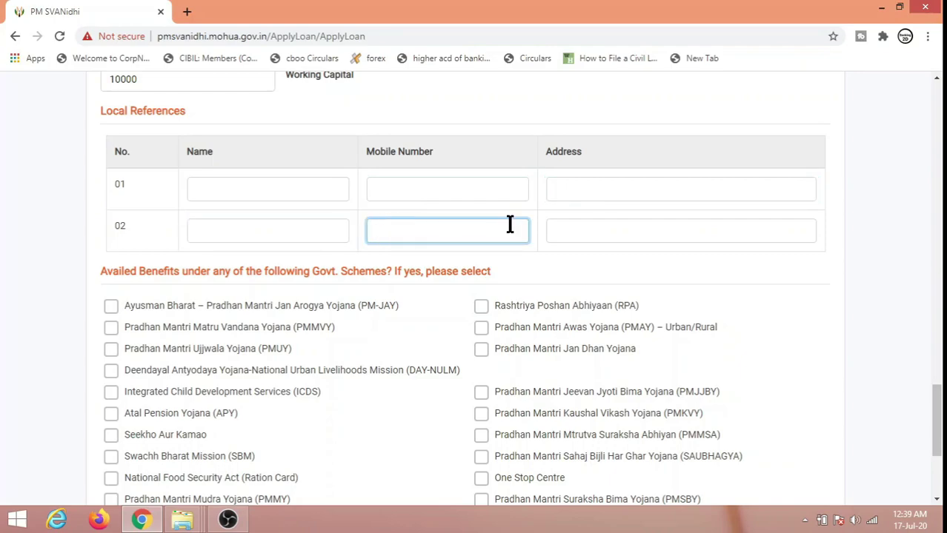
click(586, 225)
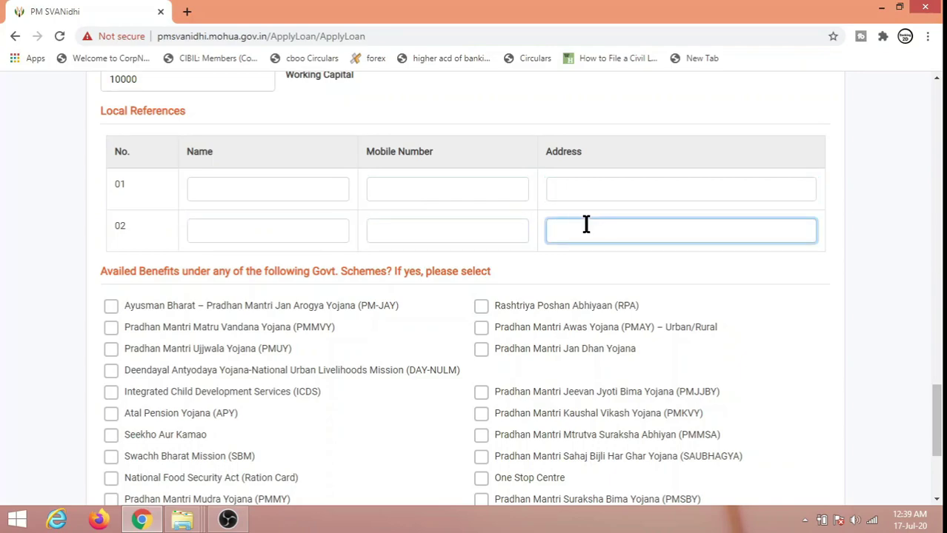
click(497, 256)
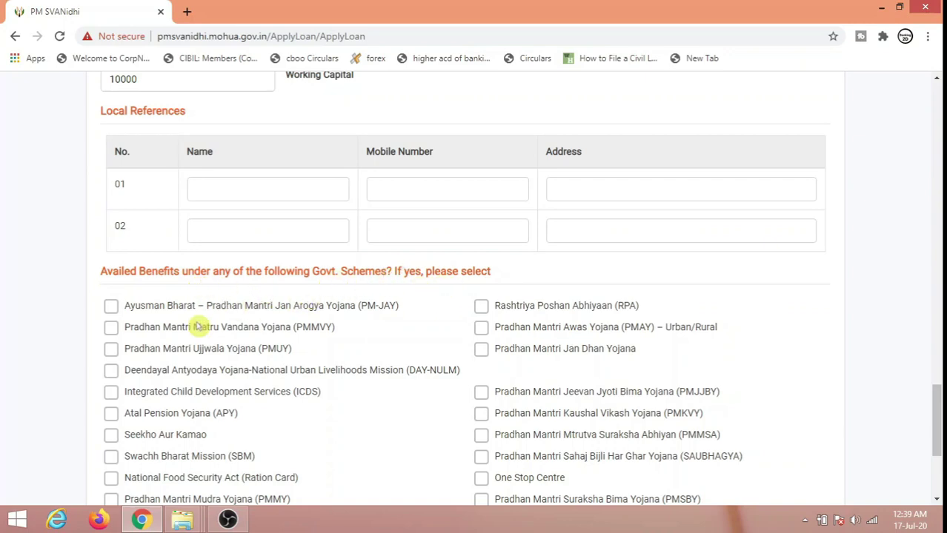
click(111, 358)
click(110, 415)
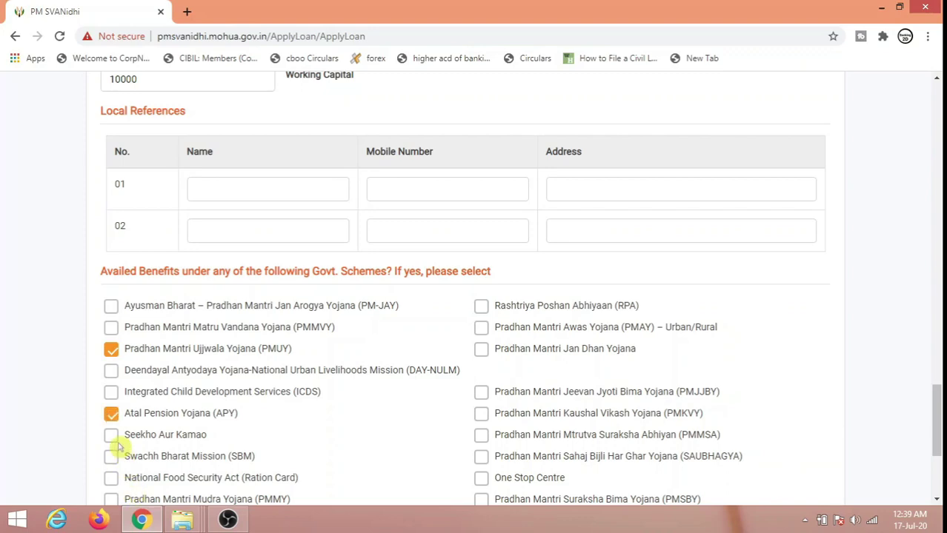
click(111, 415)
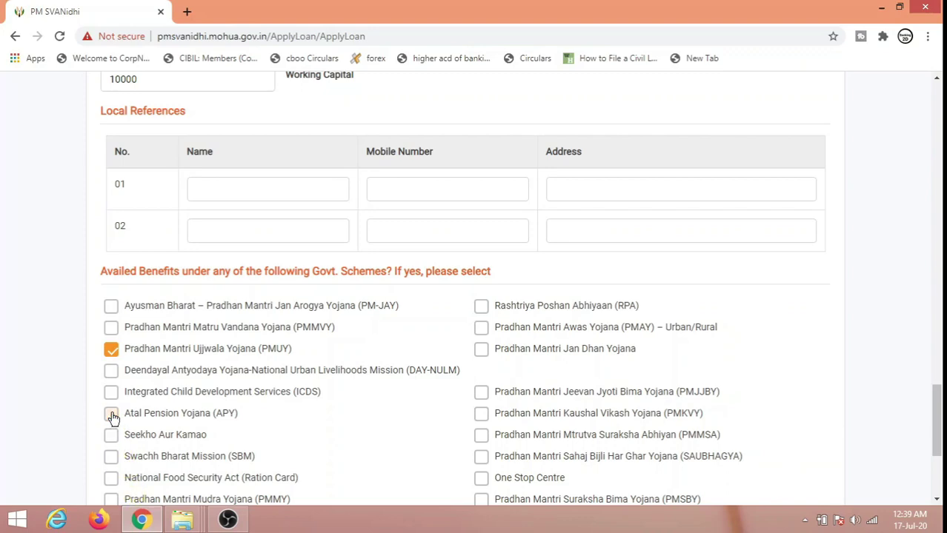
click(110, 351)
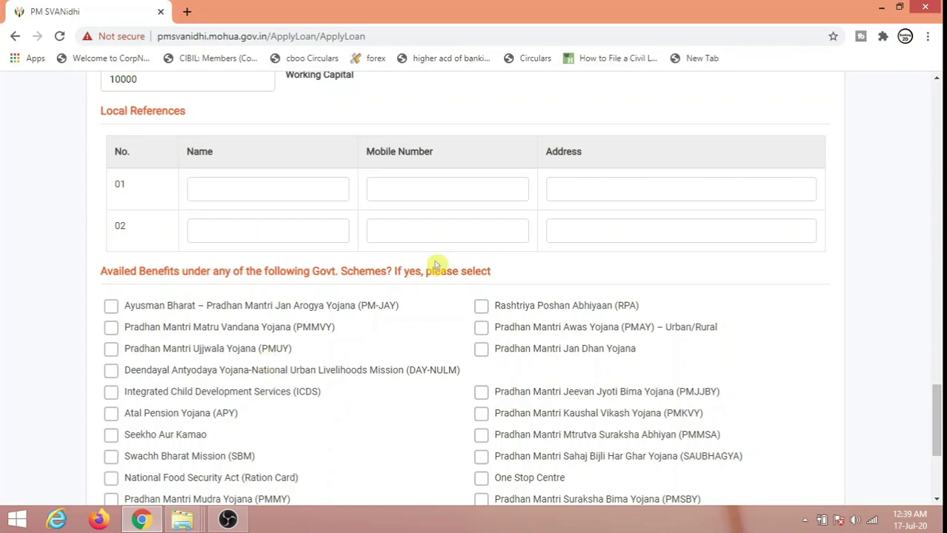
scroll(436, 265, down, 3)
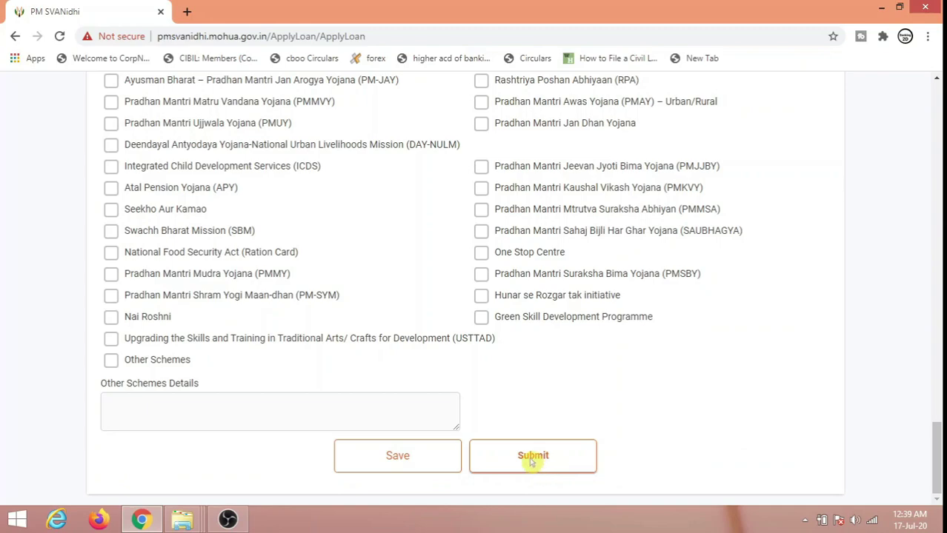
Step: Save the form, preview the uploaded applicant photo, then submit the uploaded documents
click(532, 458)
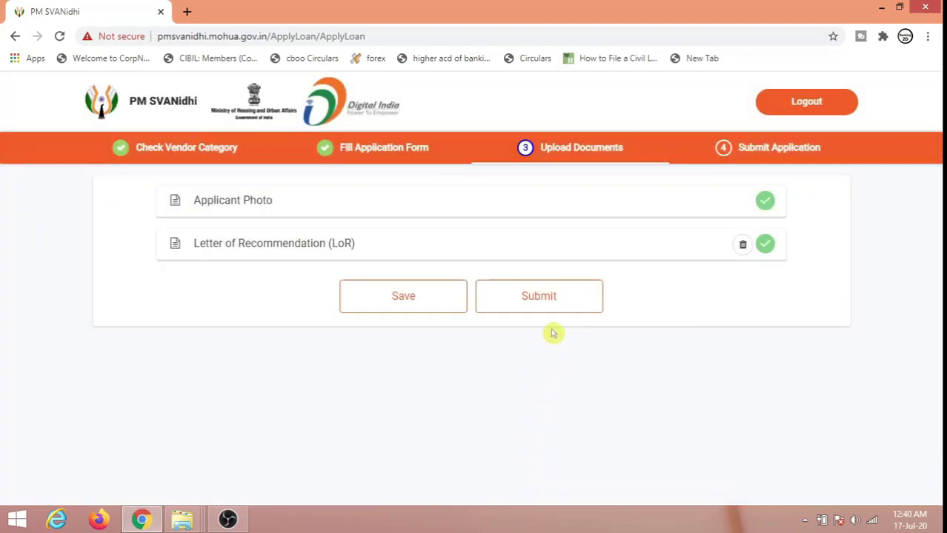
click(766, 205)
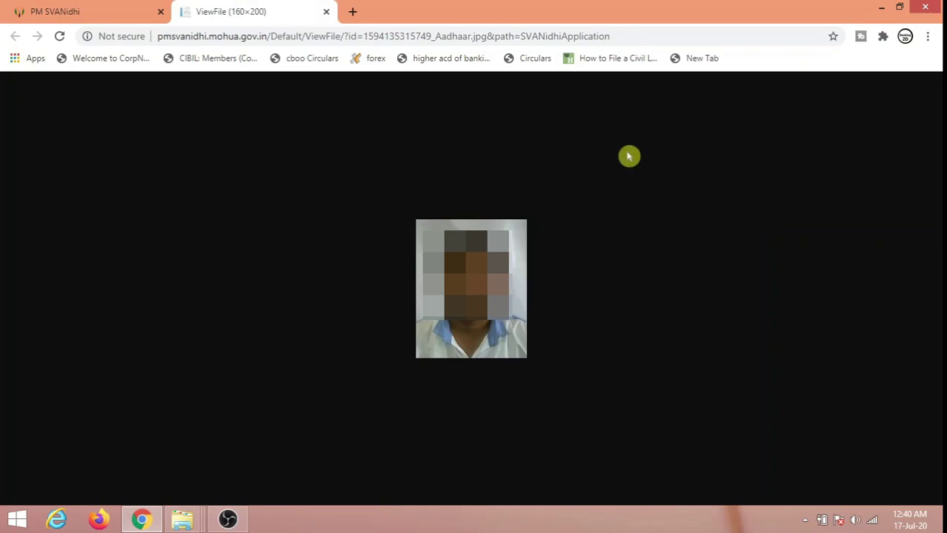
click(325, 13)
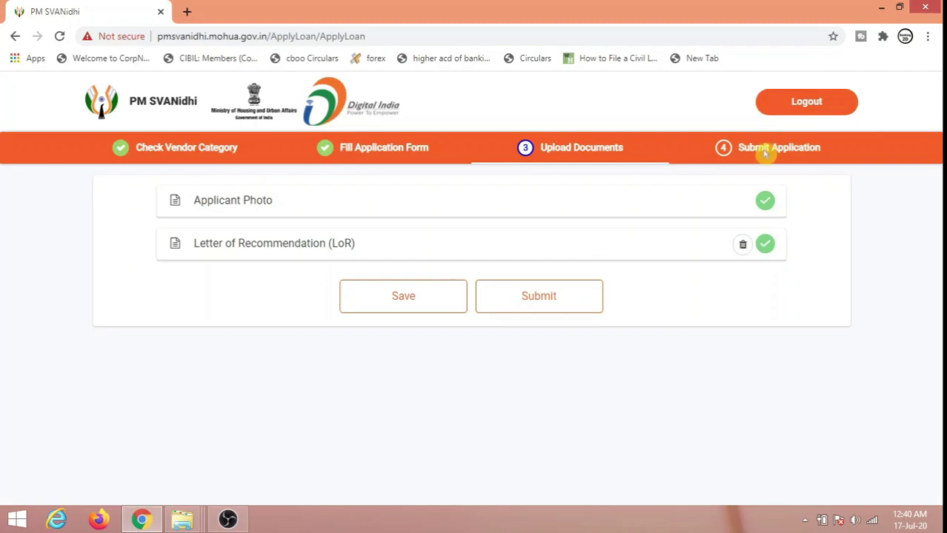
click(551, 300)
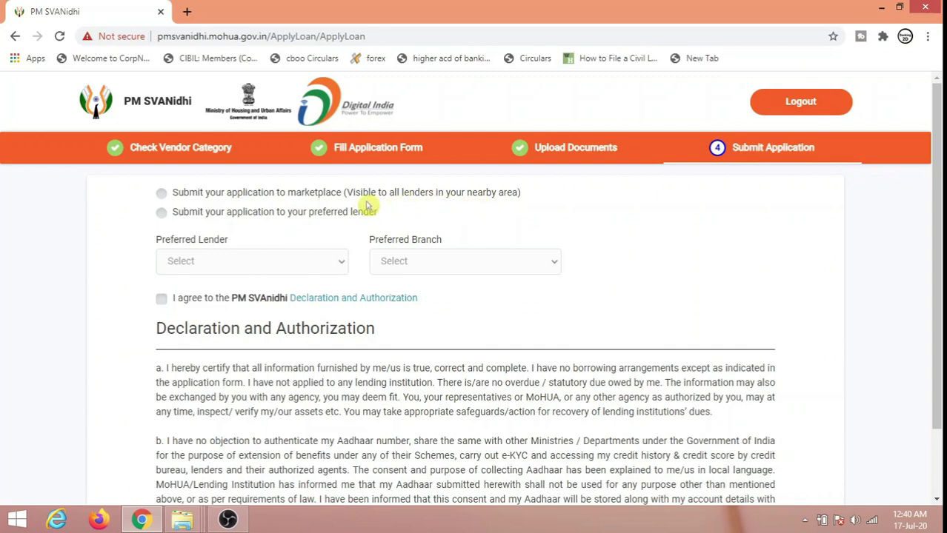
Step: Send the application to preferred lender State Bank of India instead of the marketplace
click(162, 193)
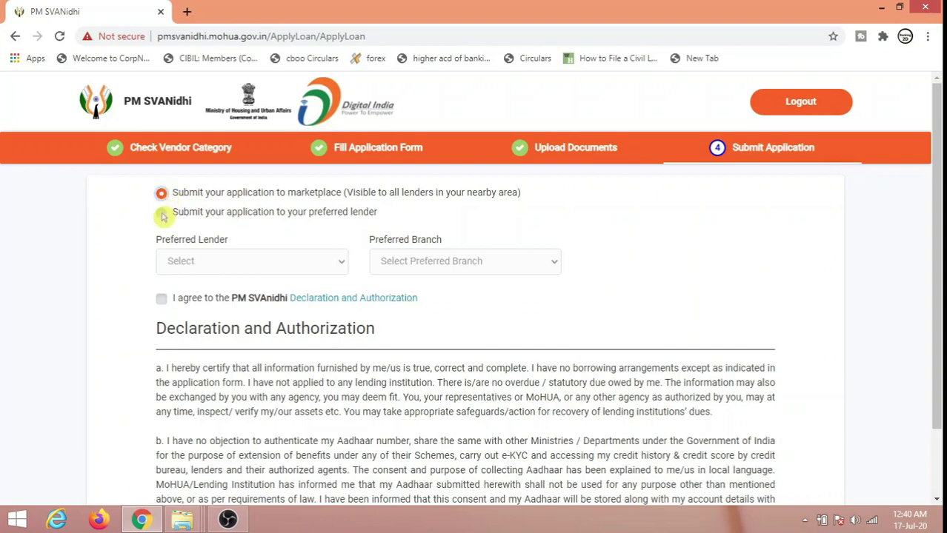
click(161, 214)
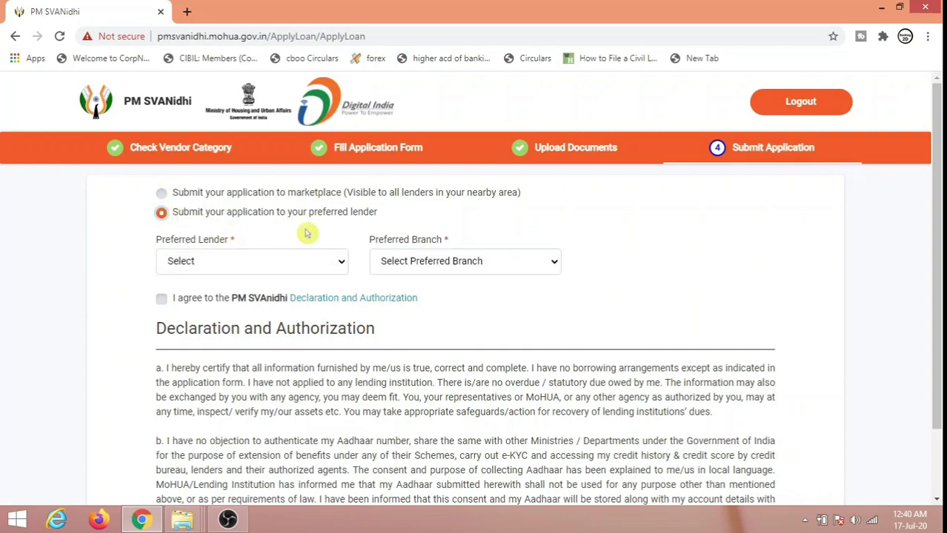
click(315, 272)
text(st)
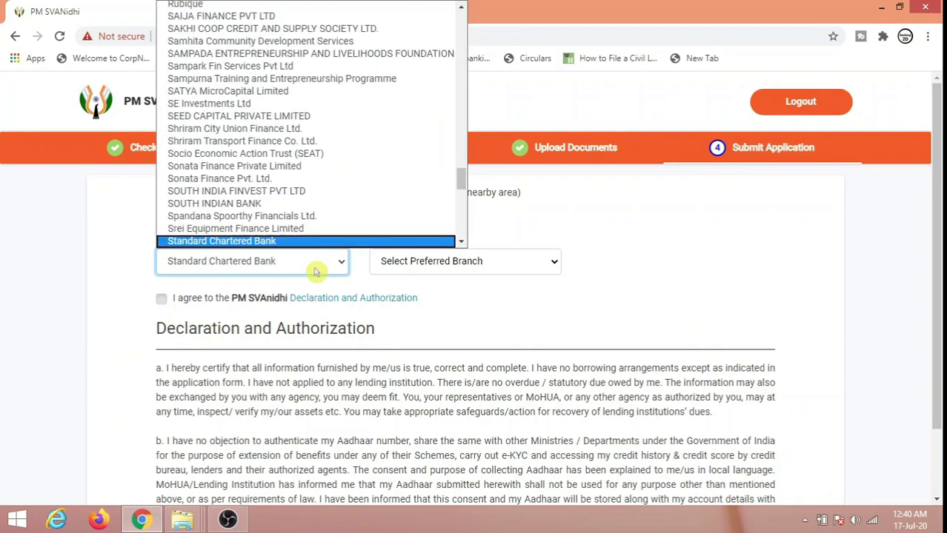
key(Down)
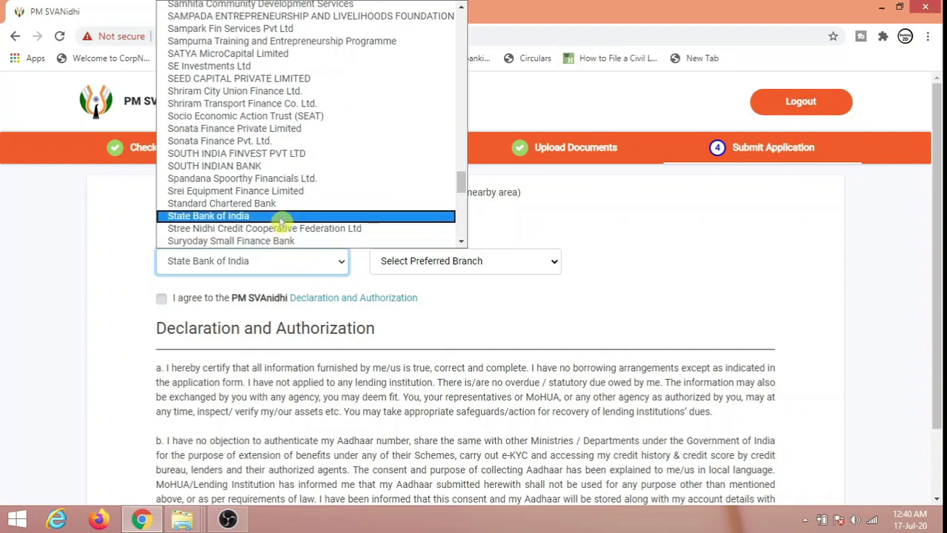
click(281, 218)
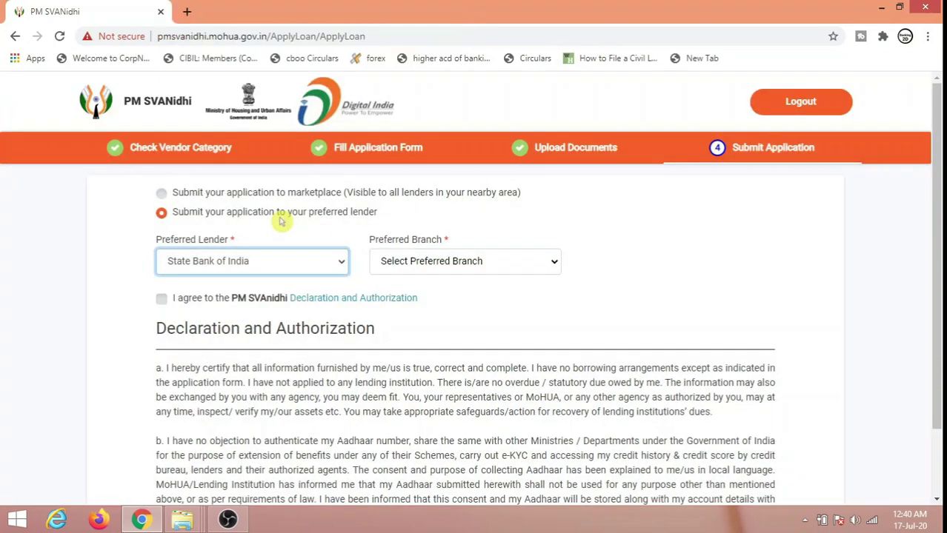
Step: Pick branch SBIN0001388 : NANPURA SURAT, review the page, and log out
click(452, 262)
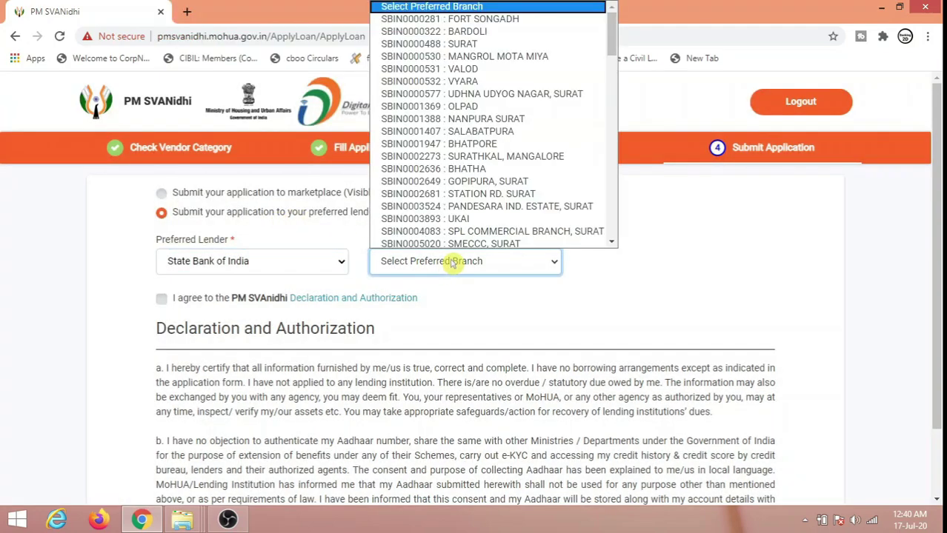
click(503, 119)
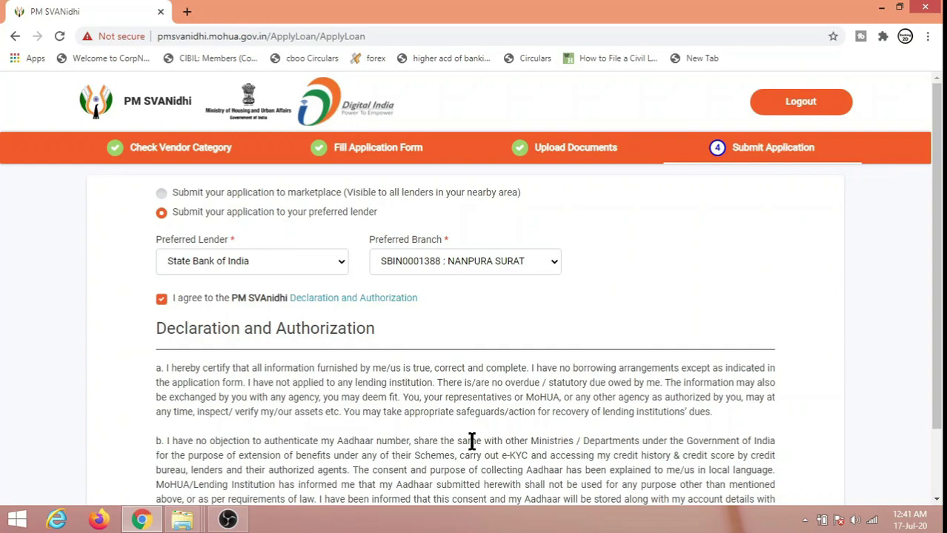
scroll(543, 335, down, 1)
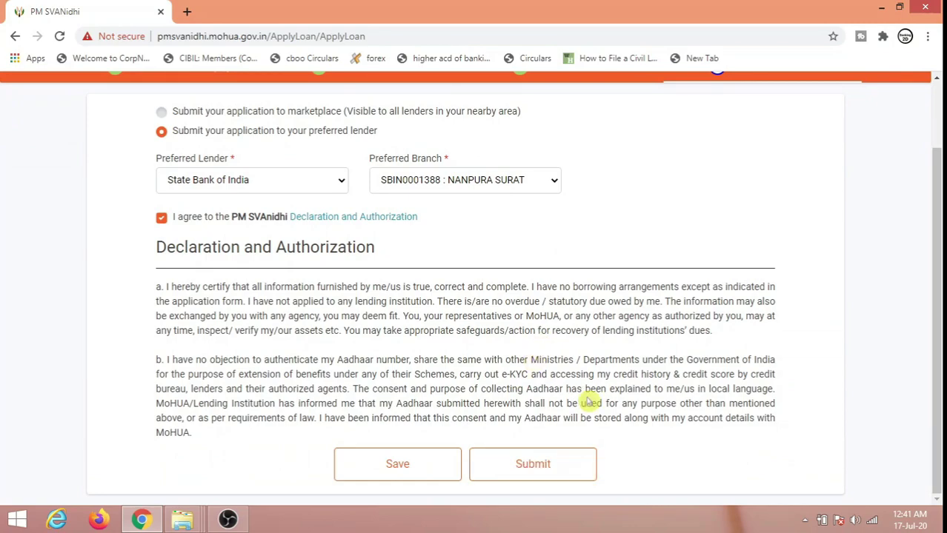
scroll(589, 400, up, 1)
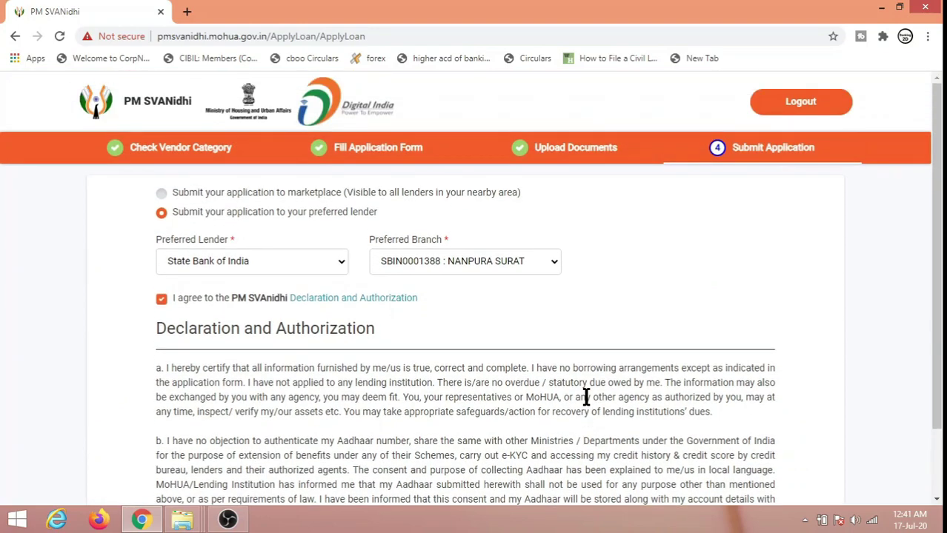
click(800, 104)
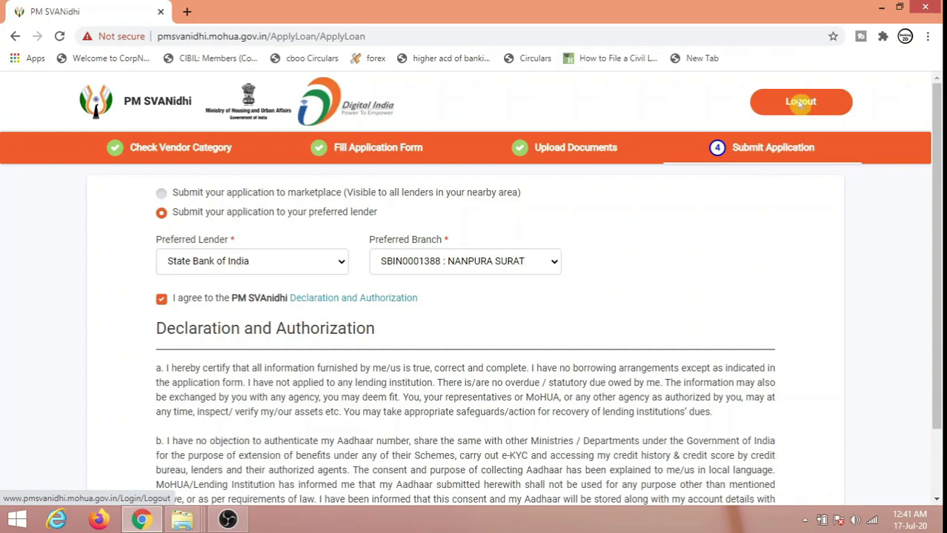